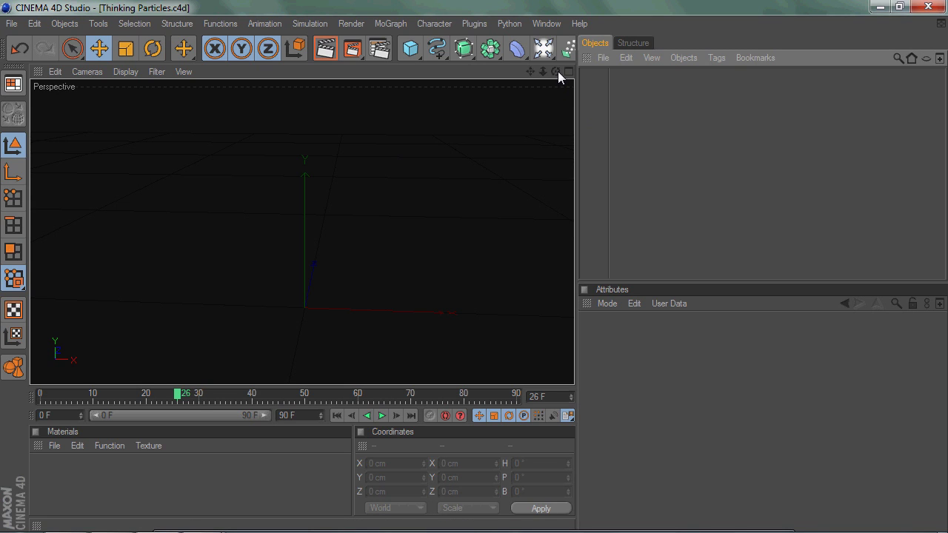
Step: Hold the spline tool icon to bring up the flyout of spline primitives
mouse_move(558, 71)
left_mouse_down()
mouse_move(474, 267)
mouse_move(558, 73)
left_mouse_up()
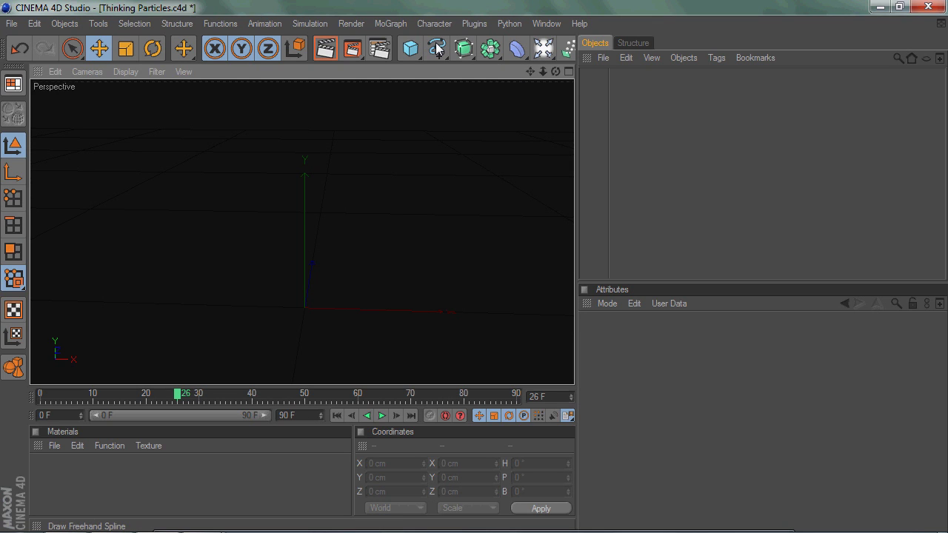
mouse_move(436, 49)
left_mouse_down()
mouse_move(540, 165)
mouse_move(482, 194)
mouse_move(415, 7)
left_mouse_up()
Step: Create a Text spline reading 'Justin' and nest it in an Extrude NURBS
mouse_move(439, 48)
left_mouse_down()
mouse_move(438, 83)
mouse_move(483, 148)
mouse_move(466, 64)
mouse_move(455, 66)
mouse_move(492, 192)
left_mouse_up()
double_click(626, 370)
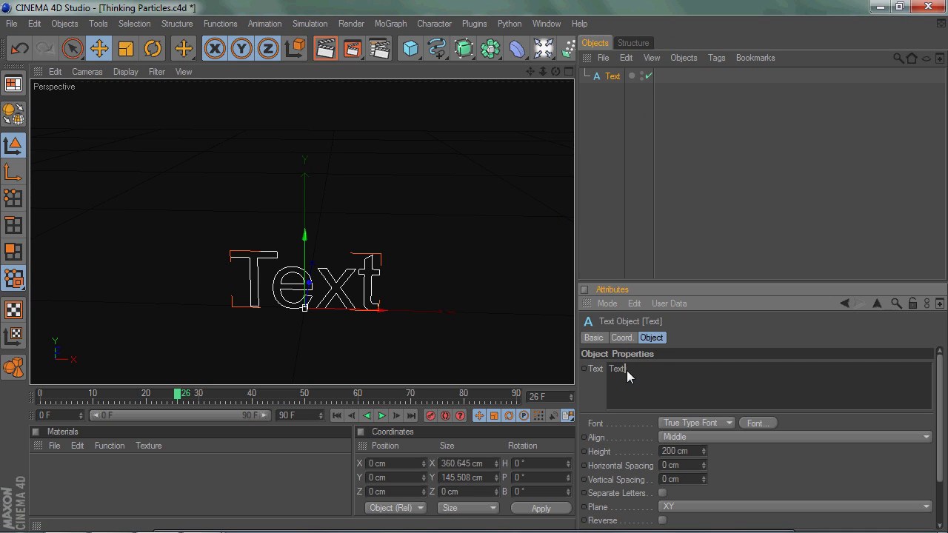
type("Justin")
left_click_drag(464, 48, 628, 76)
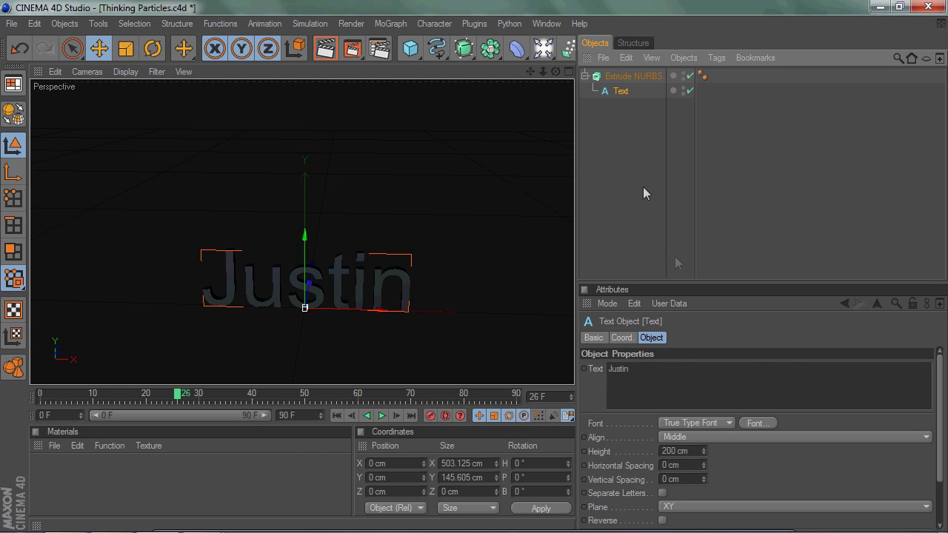
left_click(608, 77)
Step: Set the Justin extrusion's Z movement to 60 cm
double_click(771, 368)
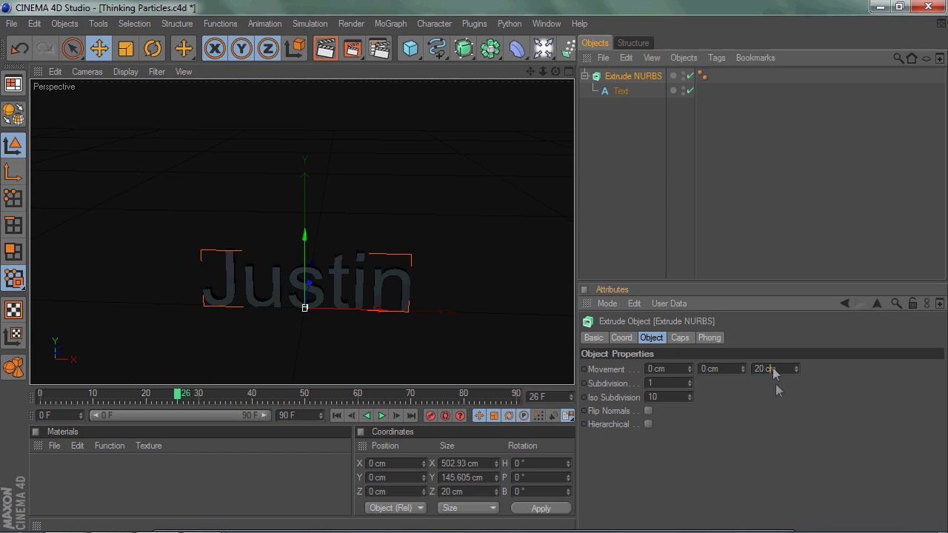
type("60")
key("Return")
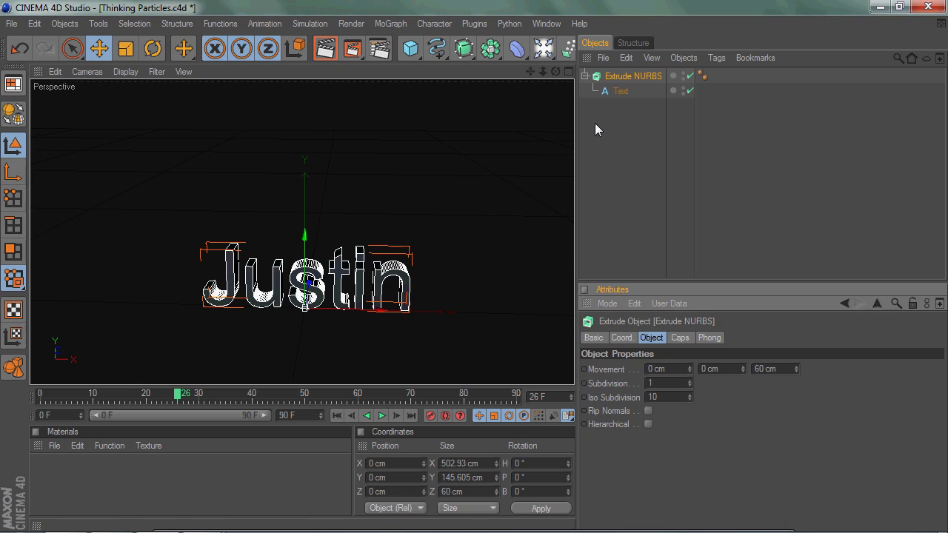
Step: Duplicate the extrusion, change its text to 'Noob', and move it behind Justin
key("ctrl+c")
key("ctrl+v")
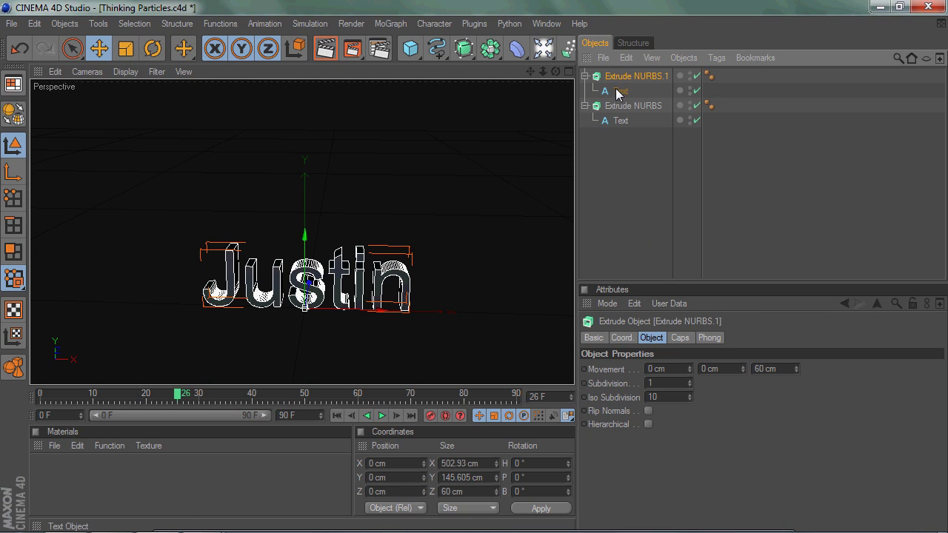
left_click(620, 91)
type("Noob")
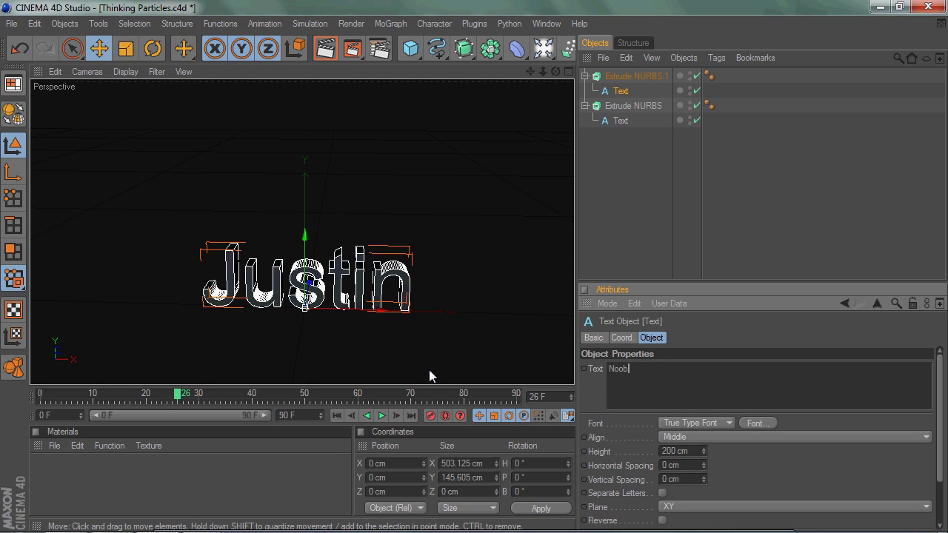
left_click(651, 184)
left_click(356, 270)
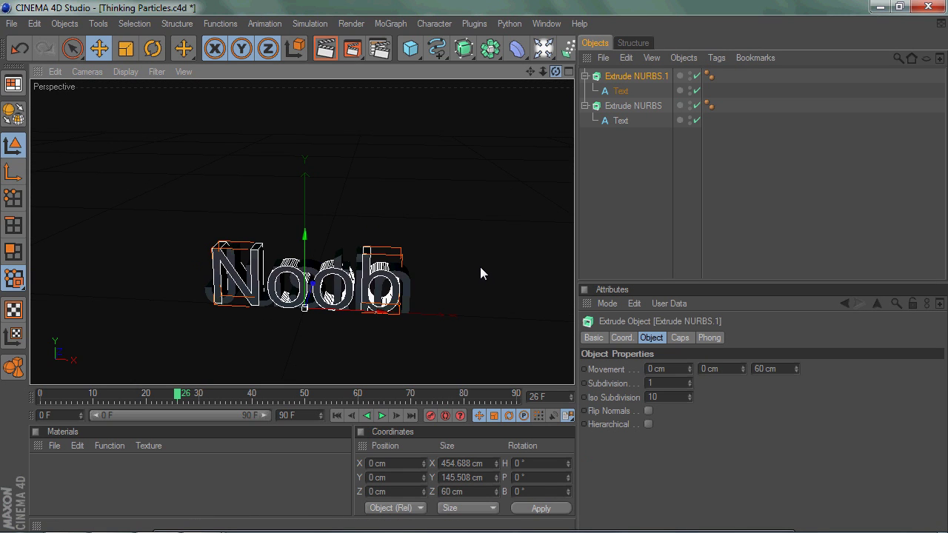
right_click_drag(480, 266, 576, 191)
left_click(624, 148)
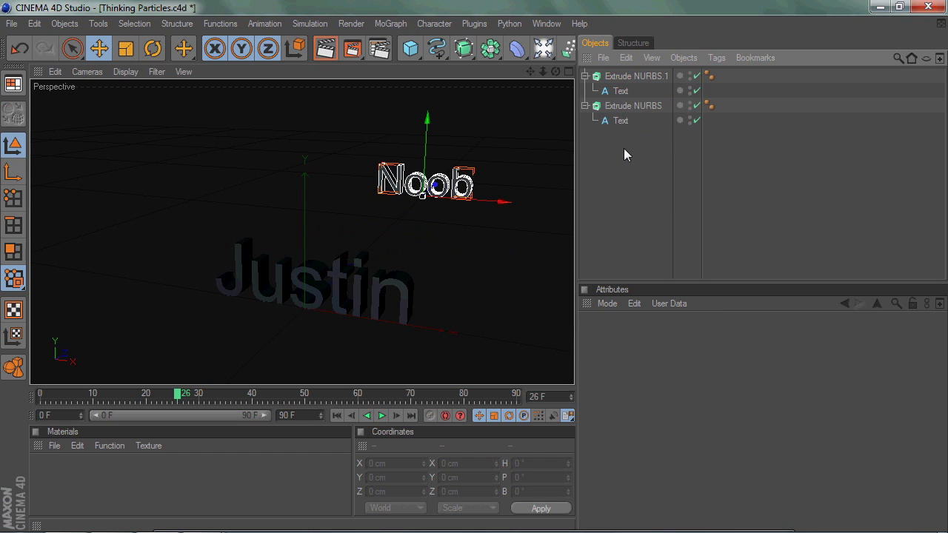
Step: Rename the Justin extrusion '1st' and the Noob extrusion '2nd'
left_click(585, 105)
left_click(585, 76)
left_click(614, 90)
double_click(613, 90)
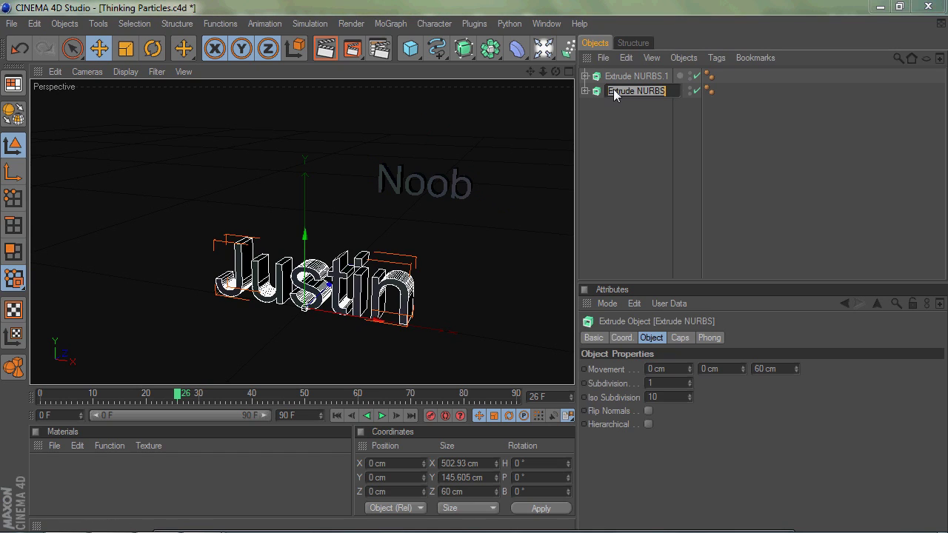
type("1st")
key("Return")
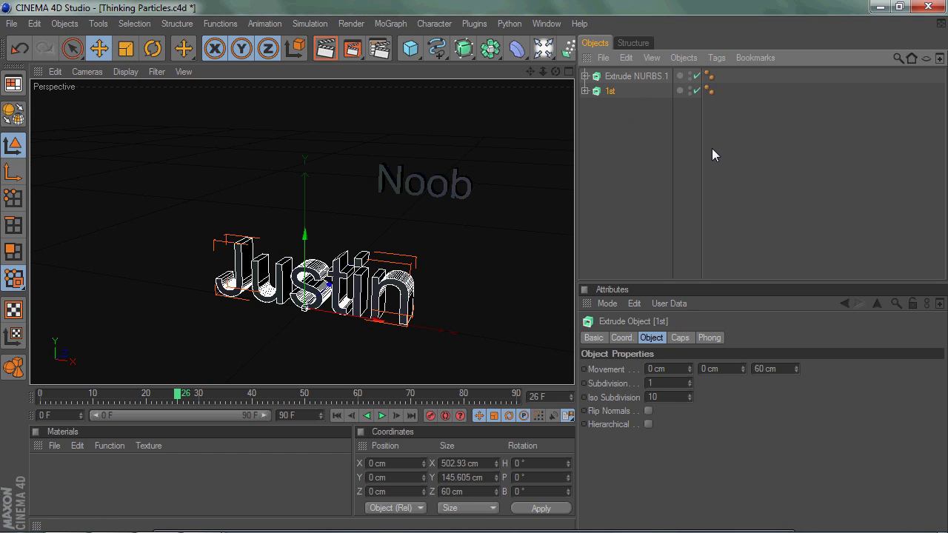
left_click(614, 76)
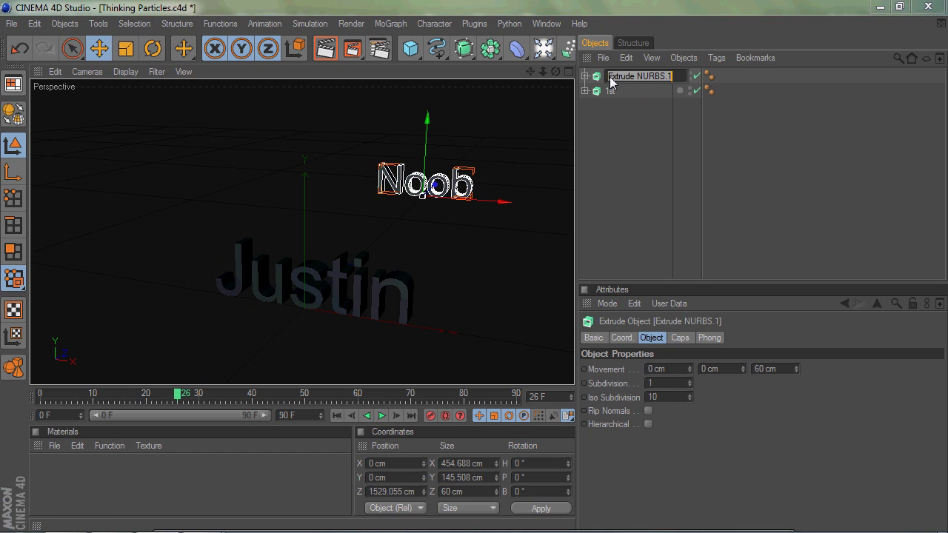
double_click(612, 77)
type("2nd")
key("Return")
left_click(474, 270)
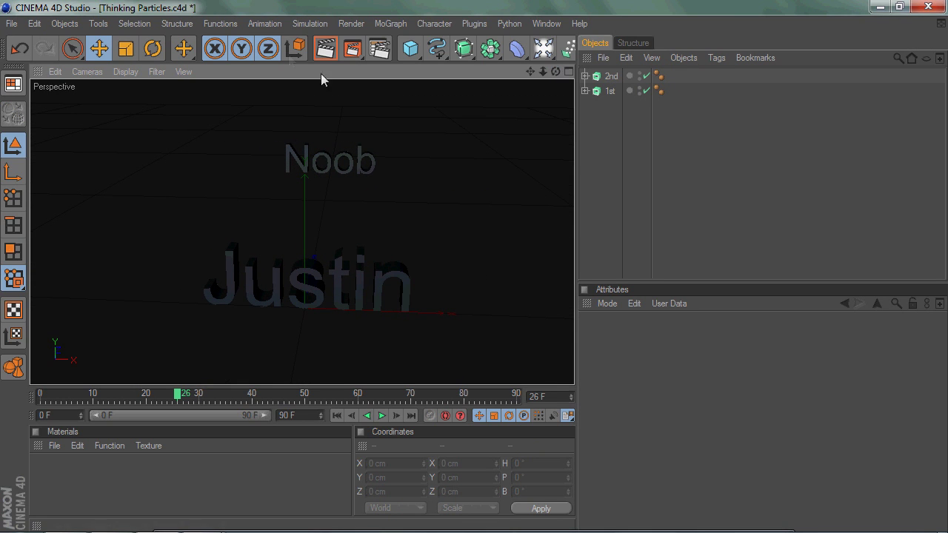
Step: Add a Thinking Particles Particle Geometry object to the scene
left_click(305, 24)
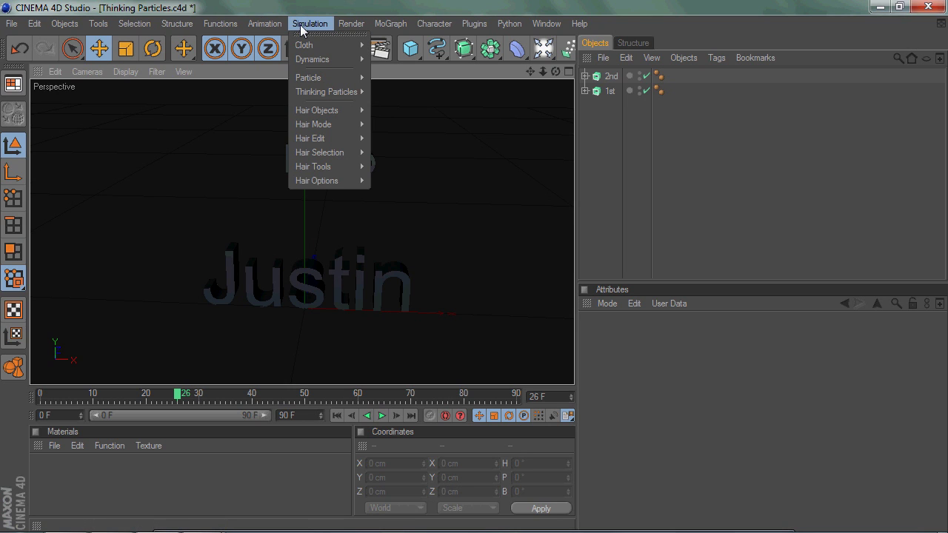
mouse_move(332, 93)
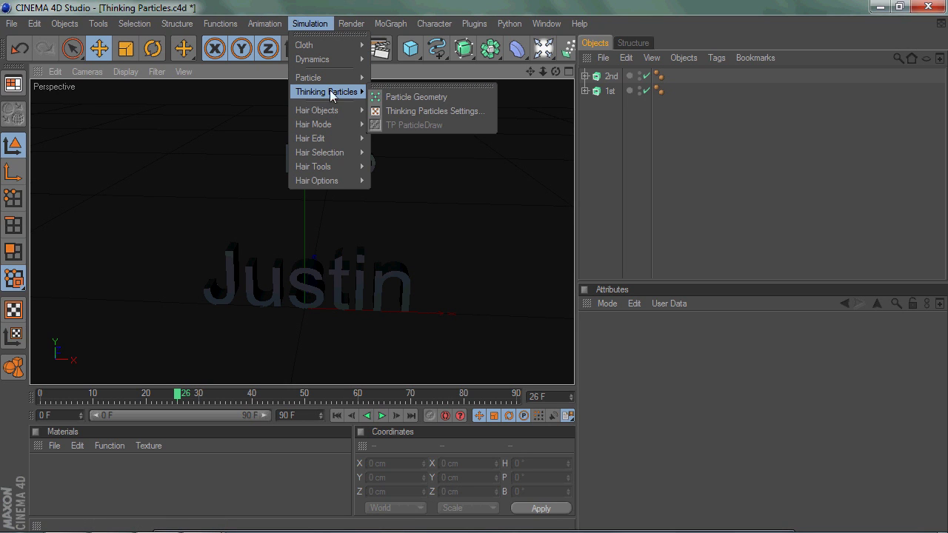
left_click(408, 97)
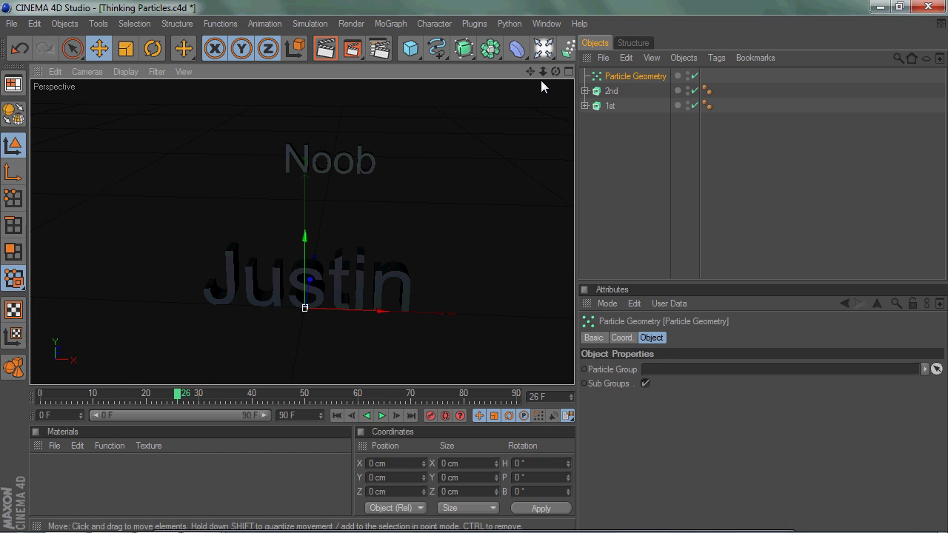
Step: Link the All particle group from Thinking Particles Settings to the Particle Geometry's Particle Group field
left_click(305, 23)
mouse_move(342, 92)
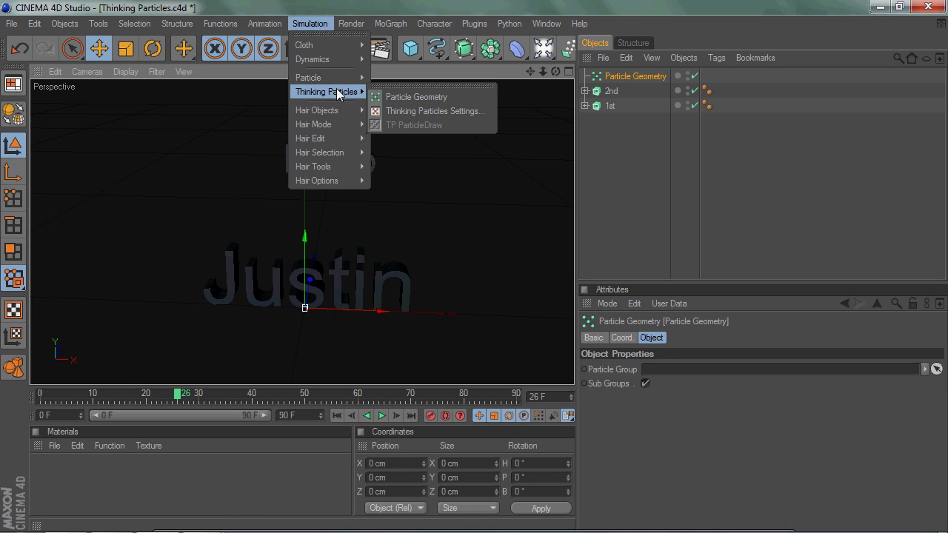
left_click(444, 112)
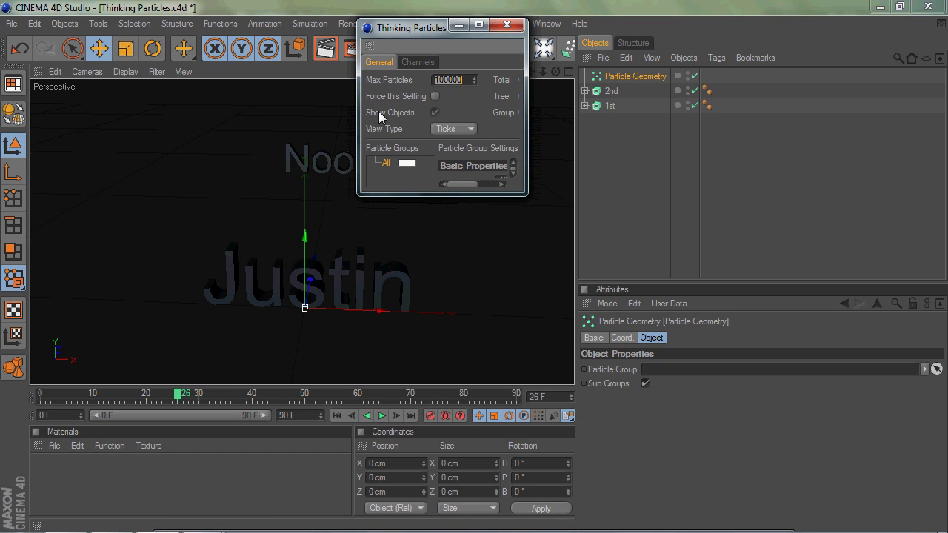
left_click(386, 166)
left_click_drag(395, 172, 695, 378)
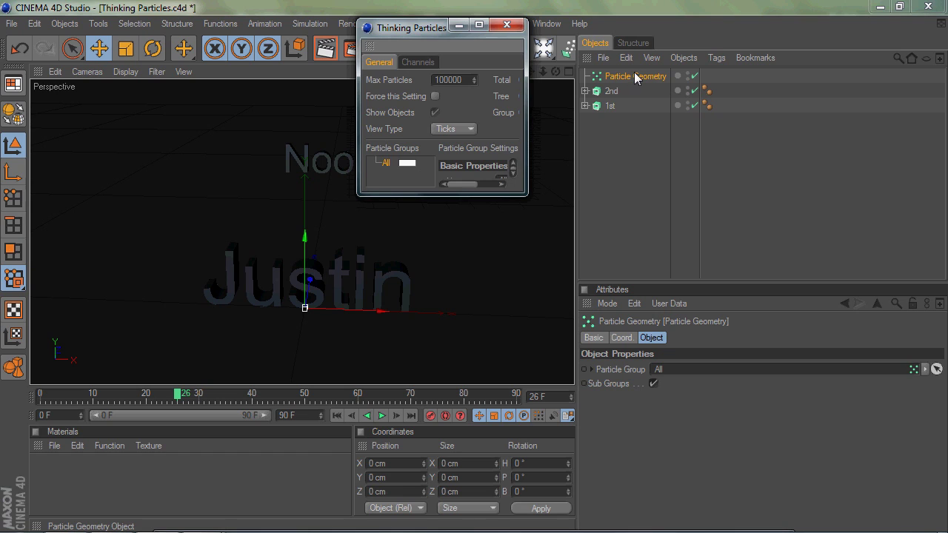
left_click(508, 26)
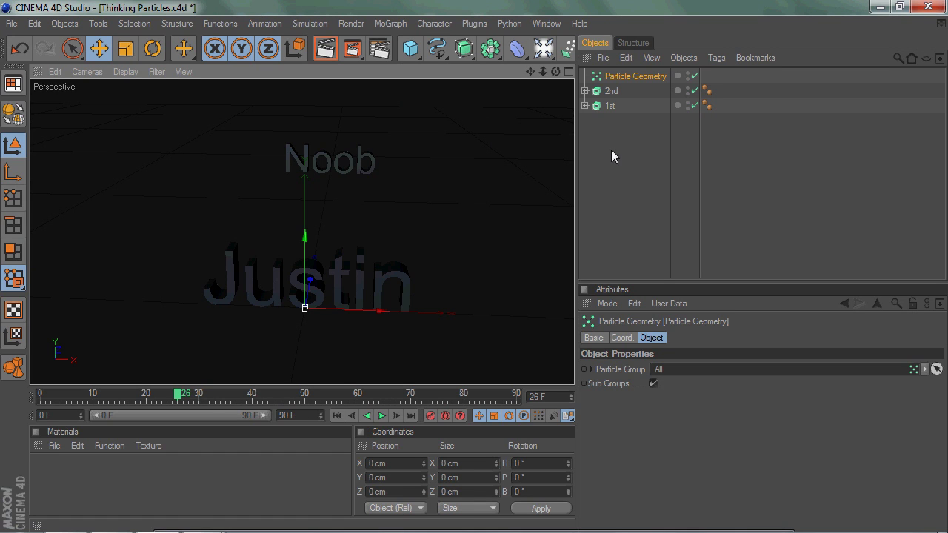
Step: Add an XPresso tag to the Particle Geometry object
left_click(716, 59)
left_click(651, 58)
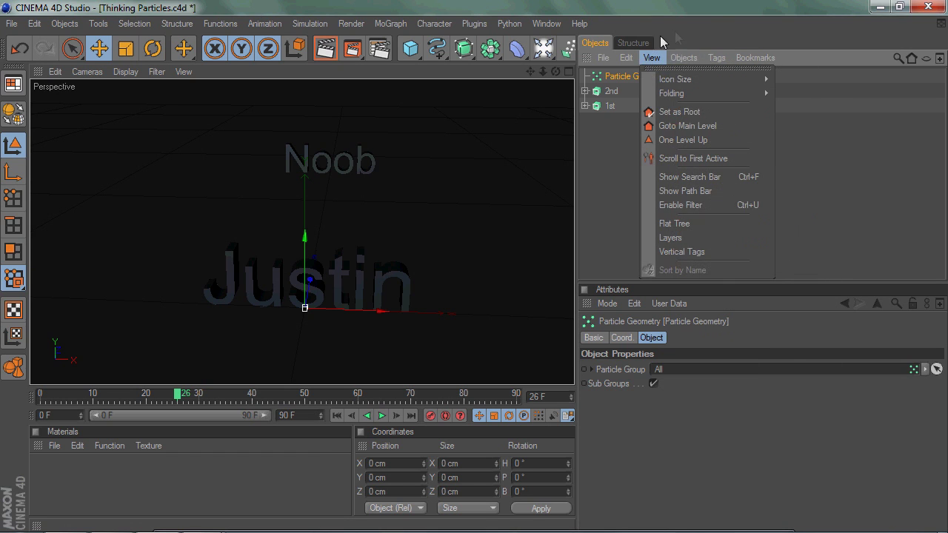
left_click(716, 58)
mouse_move(748, 80)
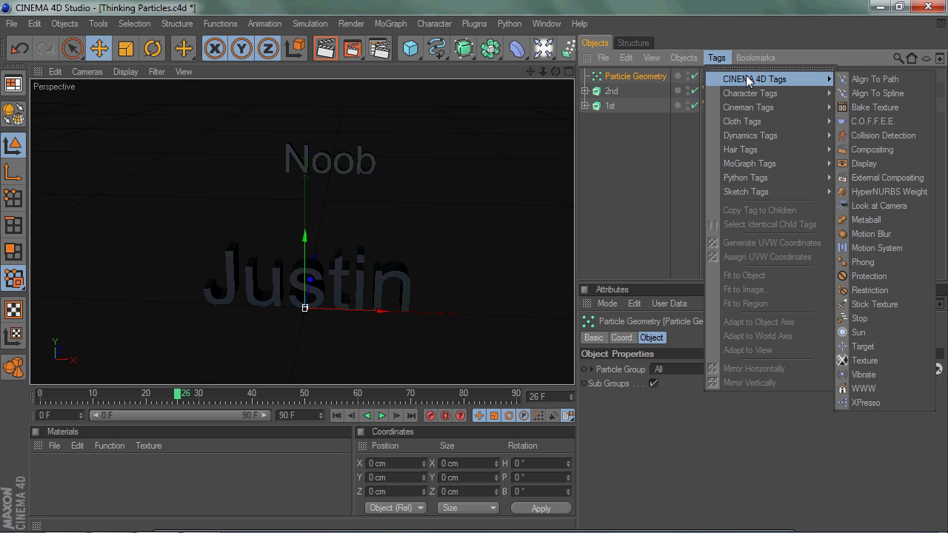
left_click(888, 401)
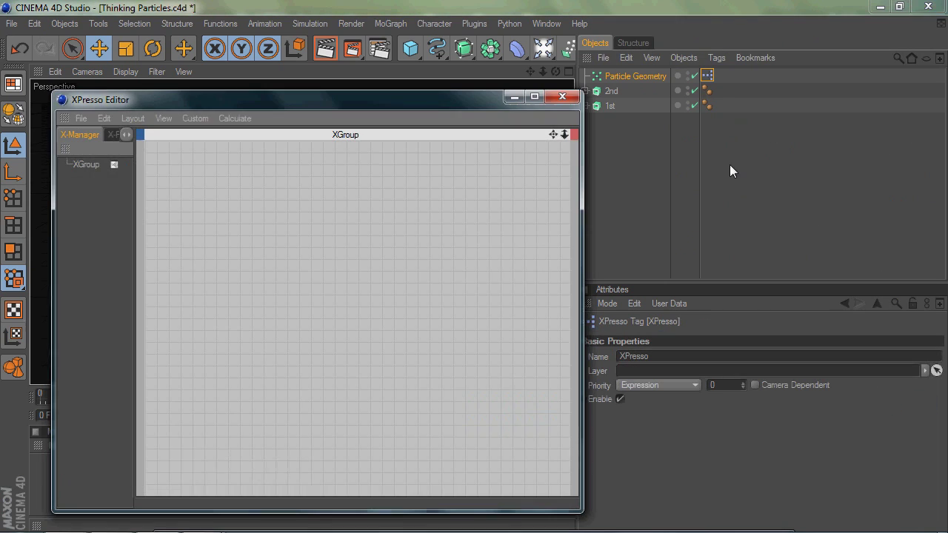
Step: Create a Thinking Particles PBlurp generator node in the XPresso graph
right_click(321, 224)
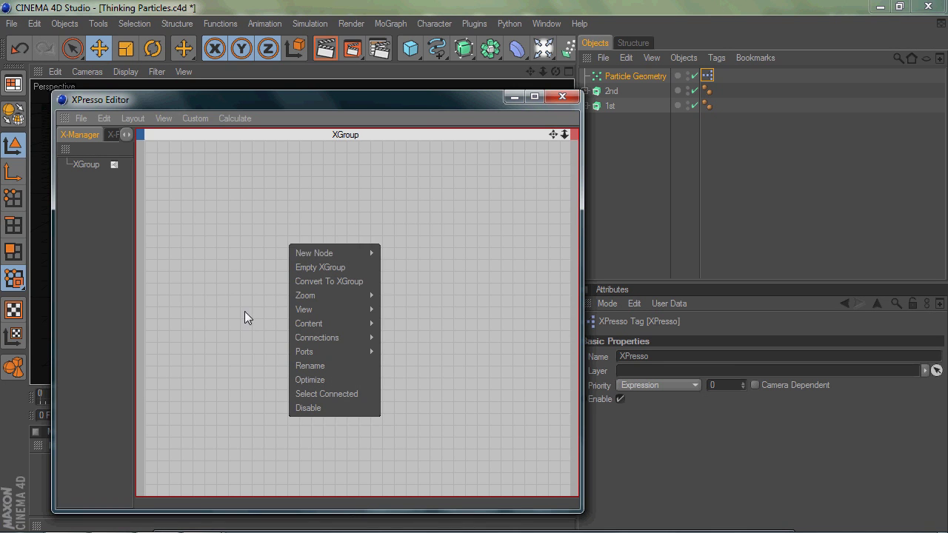
mouse_move(319, 253)
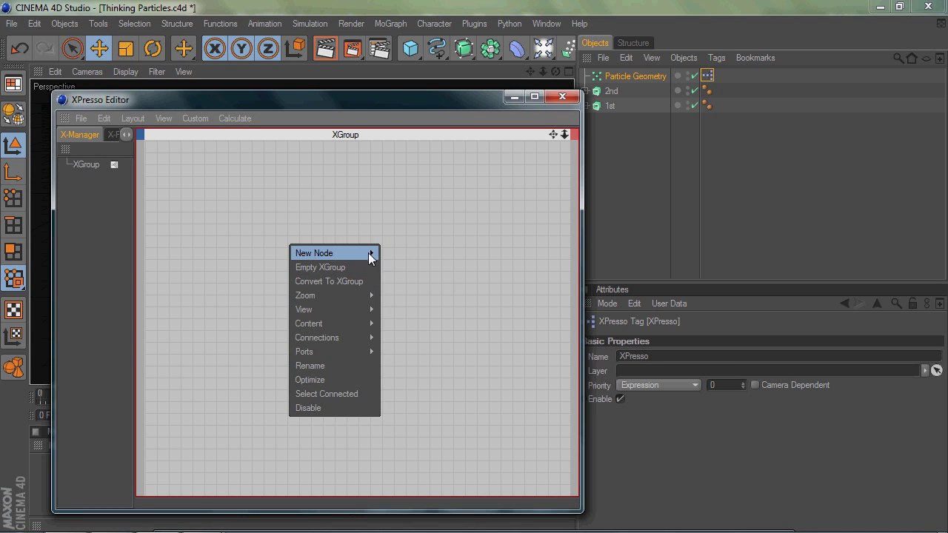
mouse_move(437, 311)
mouse_move(499, 338)
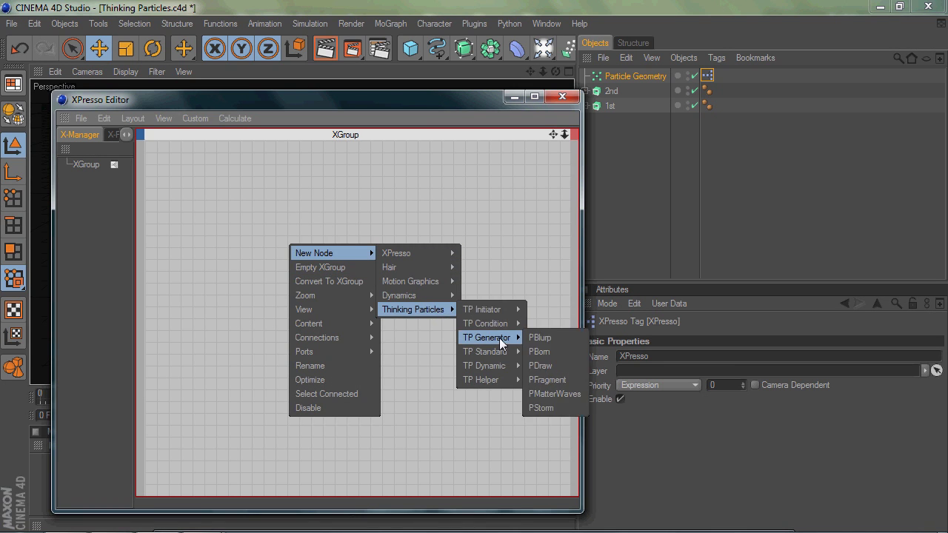
left_click(551, 336)
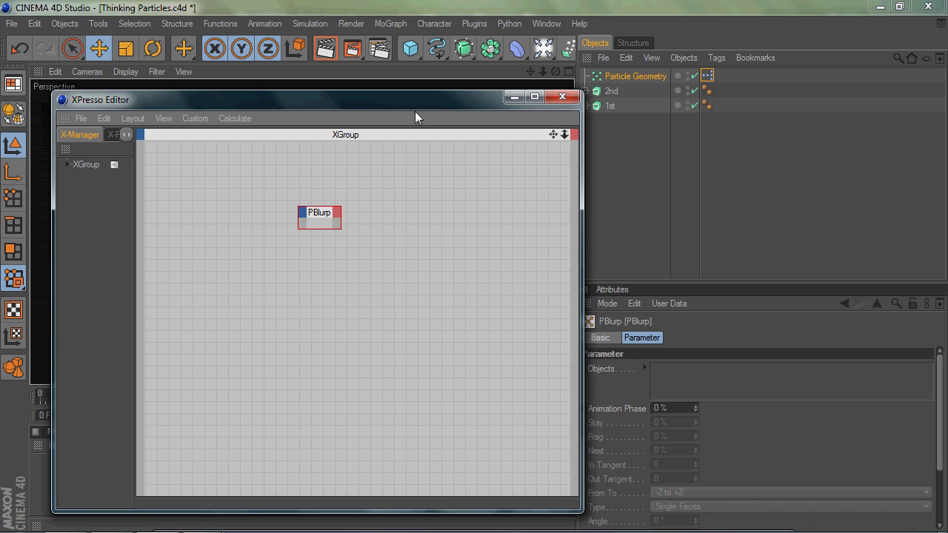
left_click(514, 97)
Step: Drag the selected 2nd and 1st extrusions into the PBlurp node's Objects list
left_click(609, 91)
left_click(609, 105, "shift")
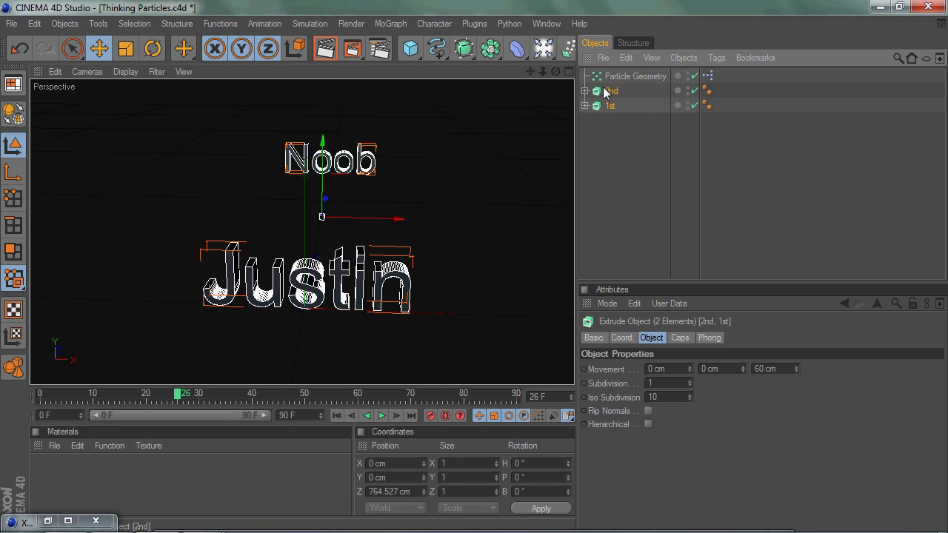
left_click(68, 521)
left_click(900, 7)
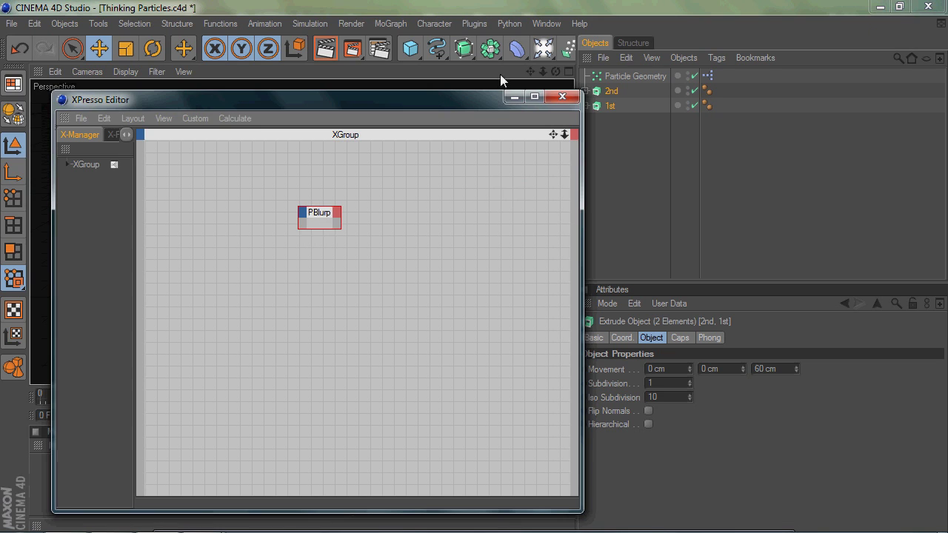
left_click_drag(468, 97, 421, 82)
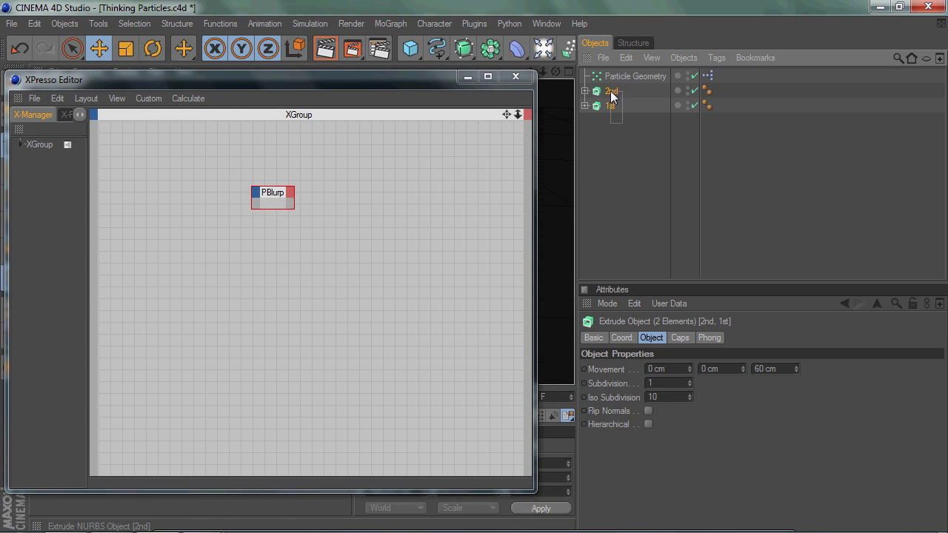
left_click(276, 194)
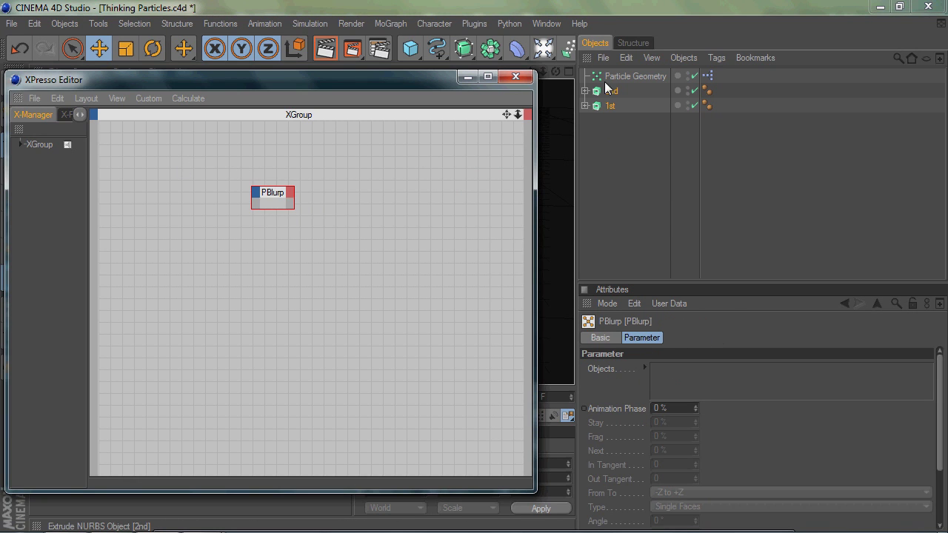
left_click_drag(601, 88, 678, 374)
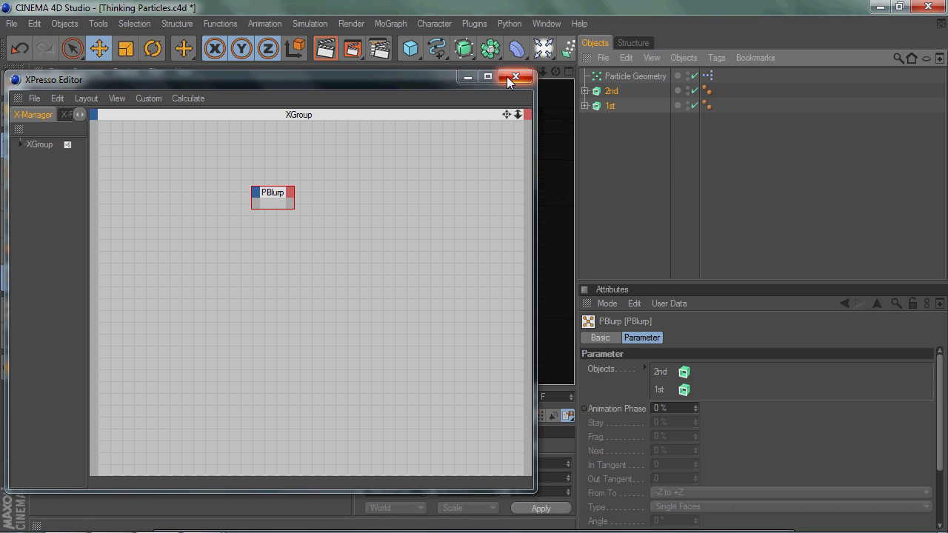
left_click(466, 78)
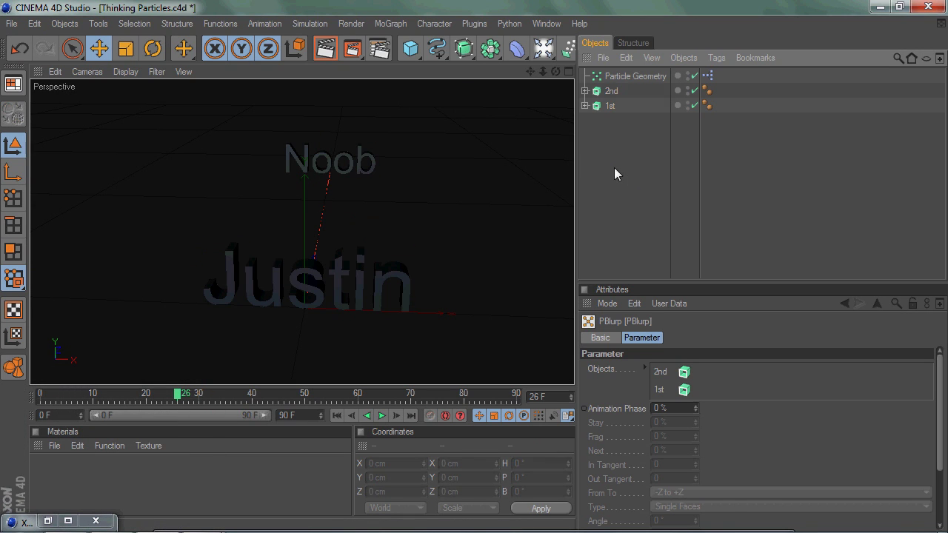
Step: Disable 1st and 2nd, then set 1st's PBlurp entry to +X to -X, Count 1000, Thickness 4%
left_click(689, 106)
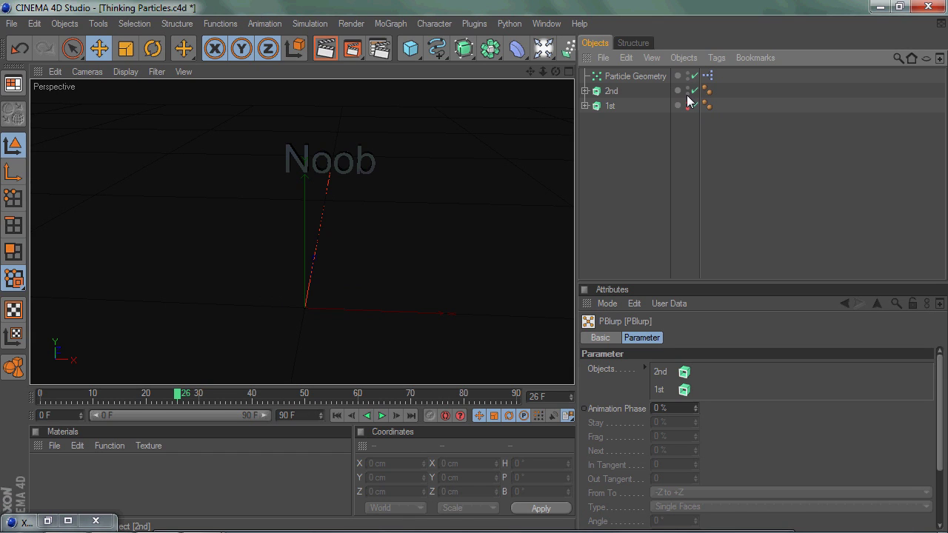
left_click(689, 91)
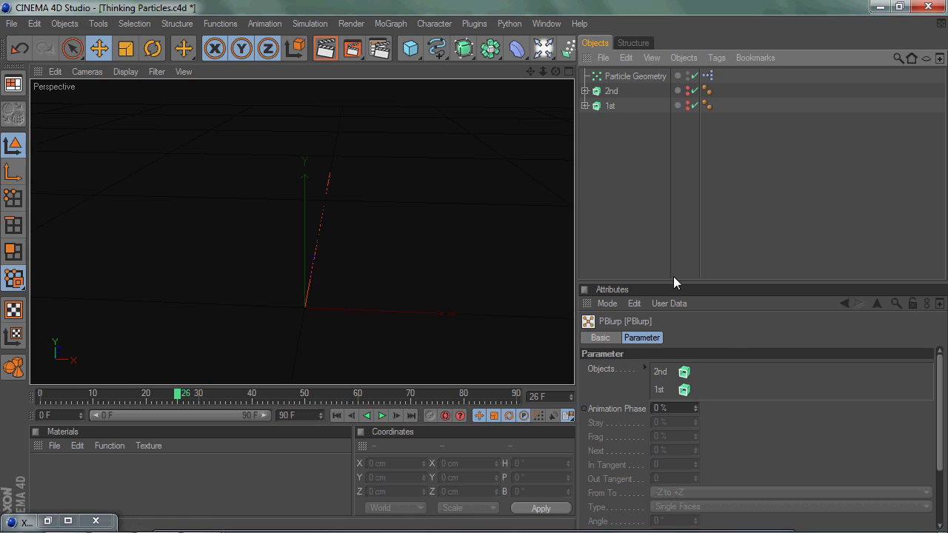
left_click_drag(940, 392, 940, 404)
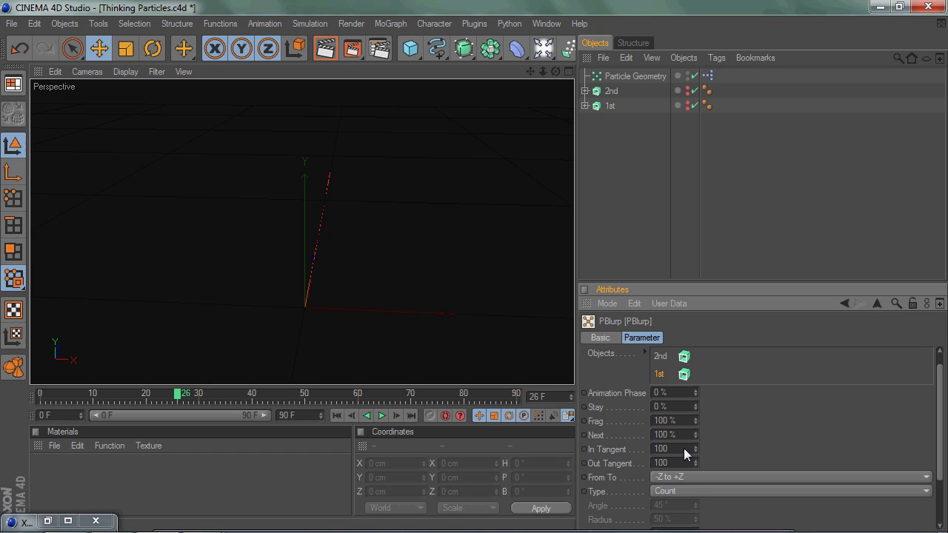
left_click(693, 474)
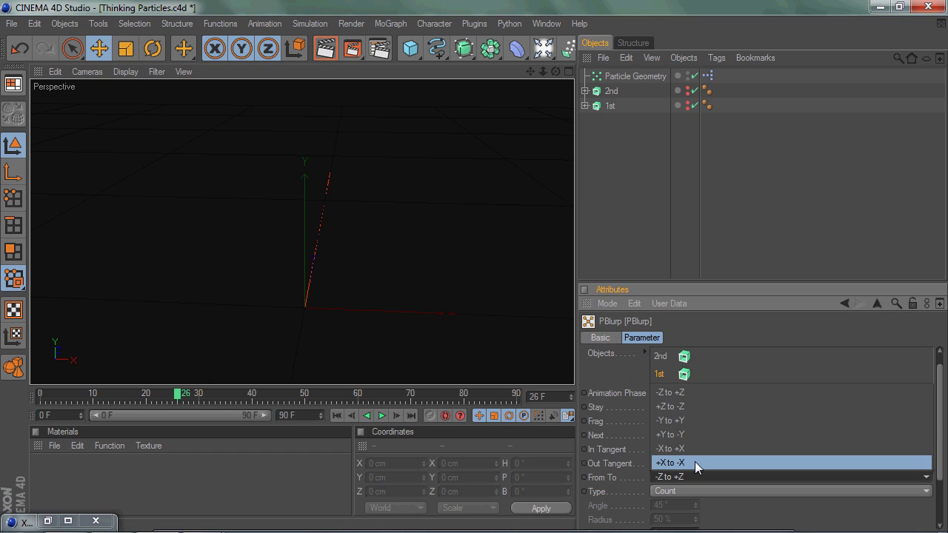
left_click(694, 462)
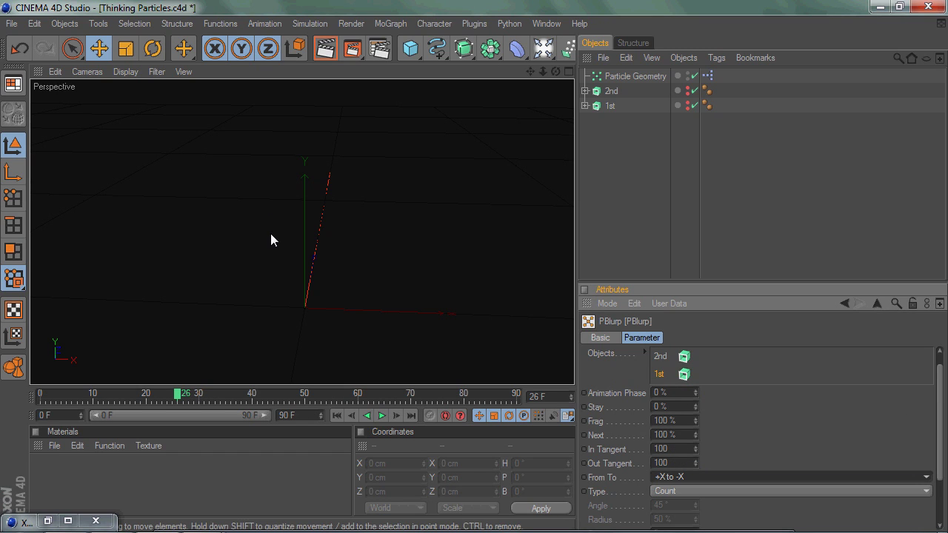
scroll(916, 465, "down", 5)
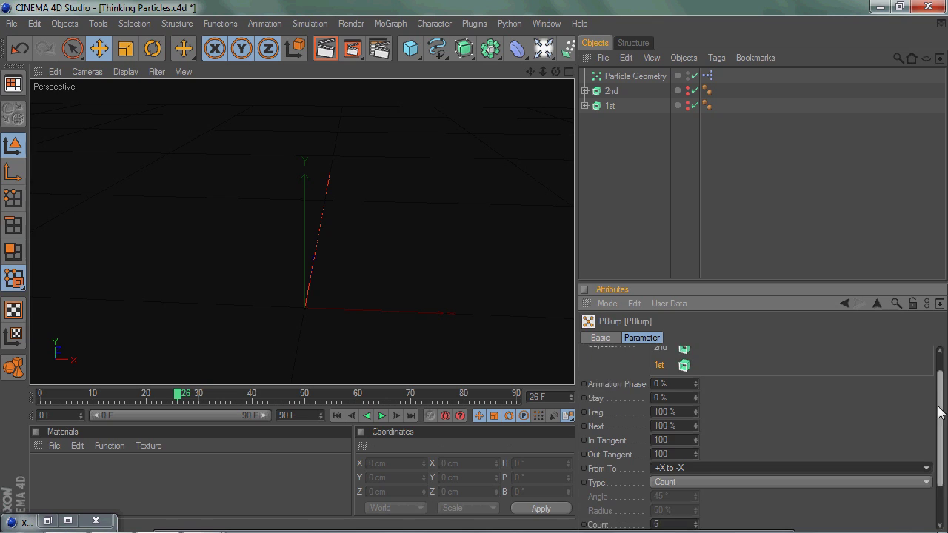
left_click(680, 469)
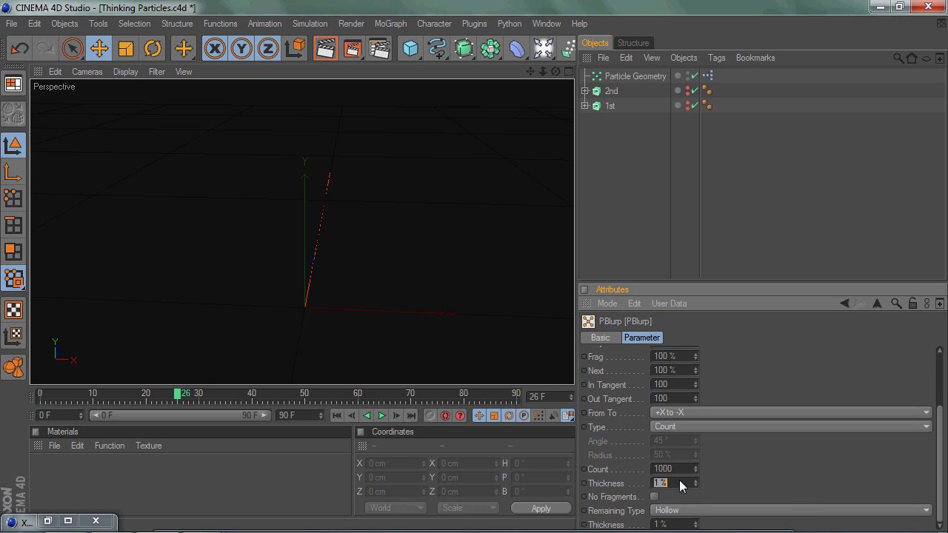
type("4")
scroll(939, 412, "up", 4)
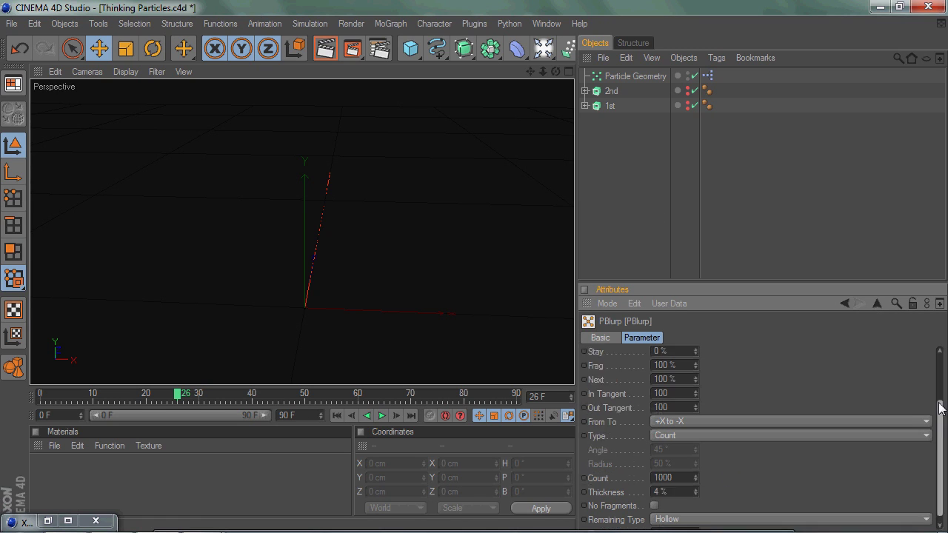
Step: Set the 2nd object's PBlurp entry to +X to -X with Count 1000 and Thickness 4%
left_click(665, 374)
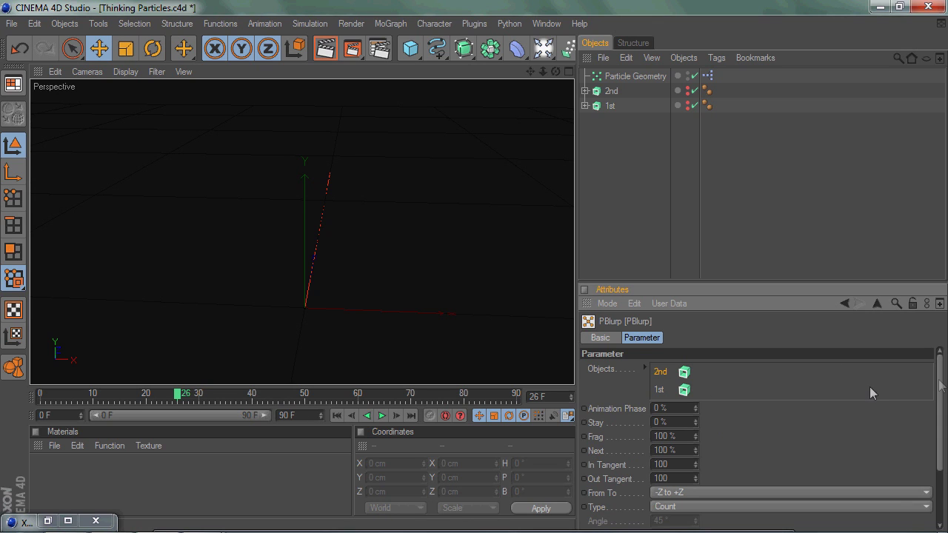
mouse_move(939, 385)
left_mouse_down()
mouse_move(931, 412)
mouse_move(935, 374)
left_mouse_up()
left_click_drag(938, 376, 938, 409)
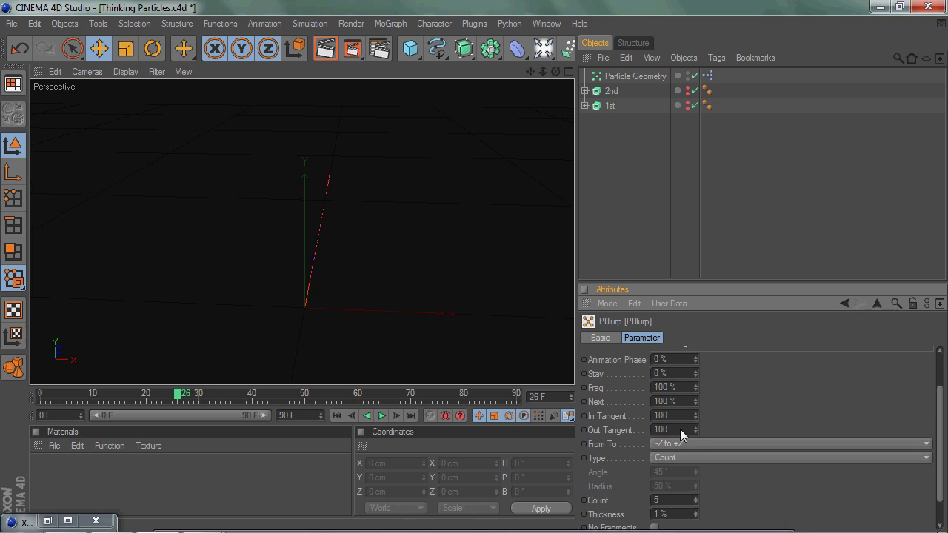
left_click(685, 443)
left_click(686, 430)
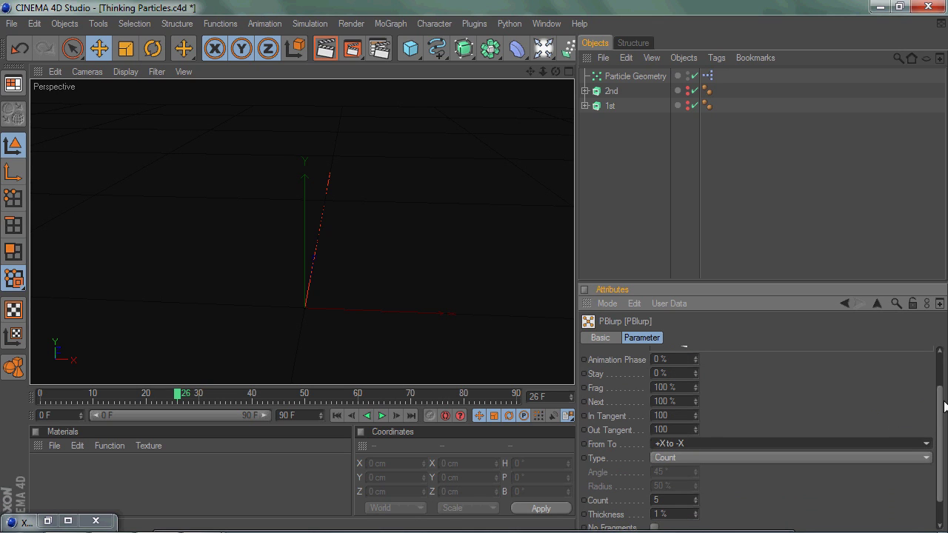
scroll(910, 470, "down", 2)
left_click(677, 470)
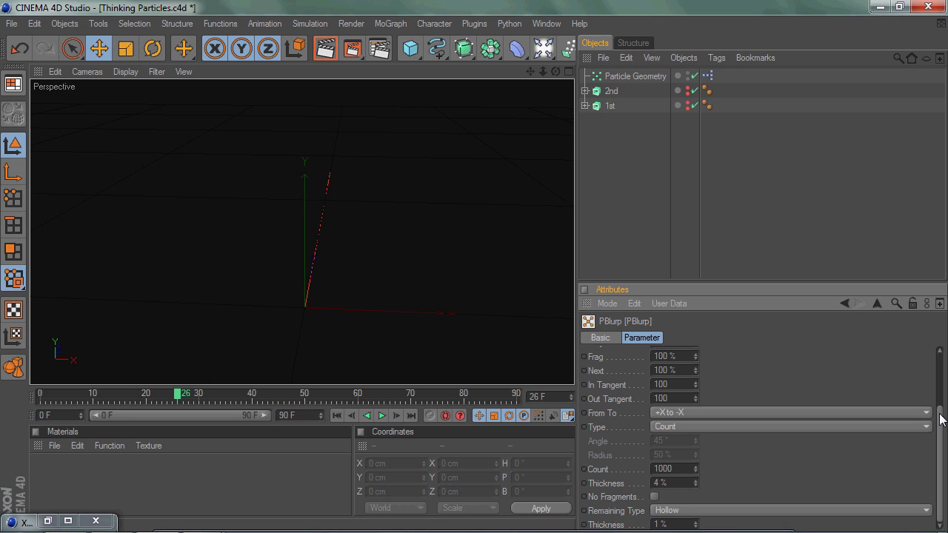
left_click_drag(940, 420, 942, 335)
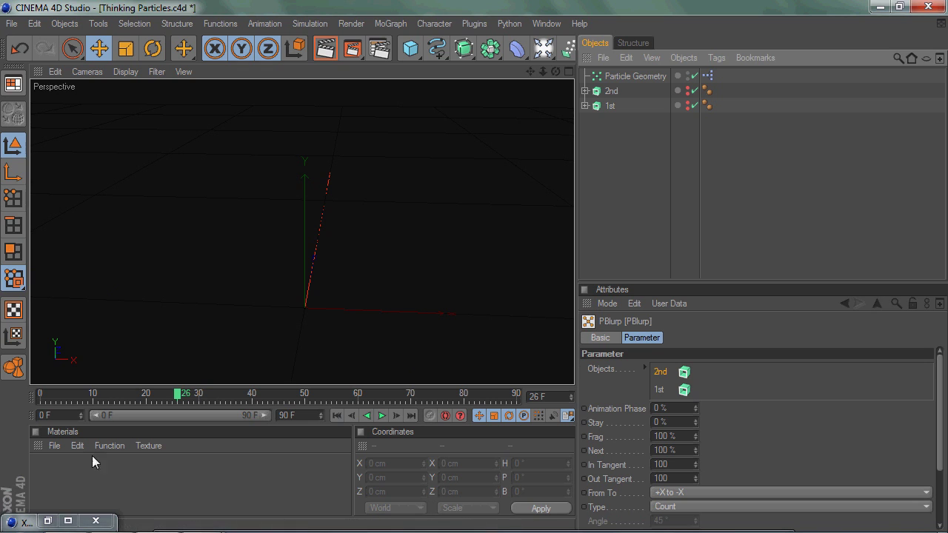
Step: Keyframe PBlurp's Animation Phase at frame 0 and set it to 100 at frame 90
left_click(68, 521)
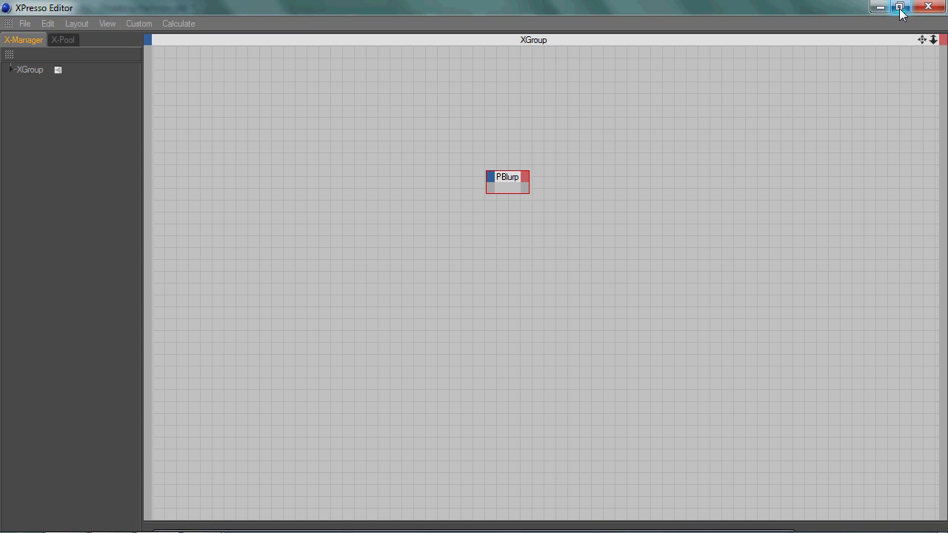
left_click(900, 6)
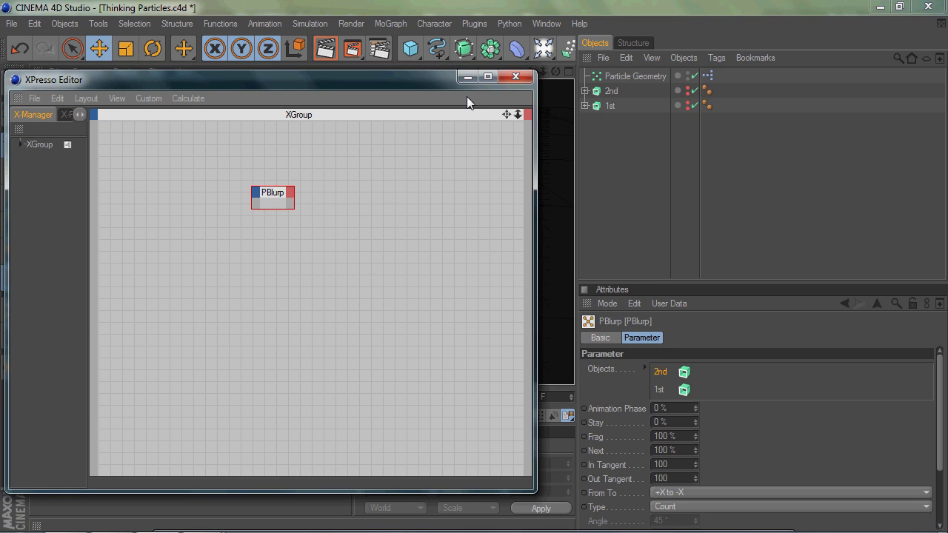
left_click(465, 77)
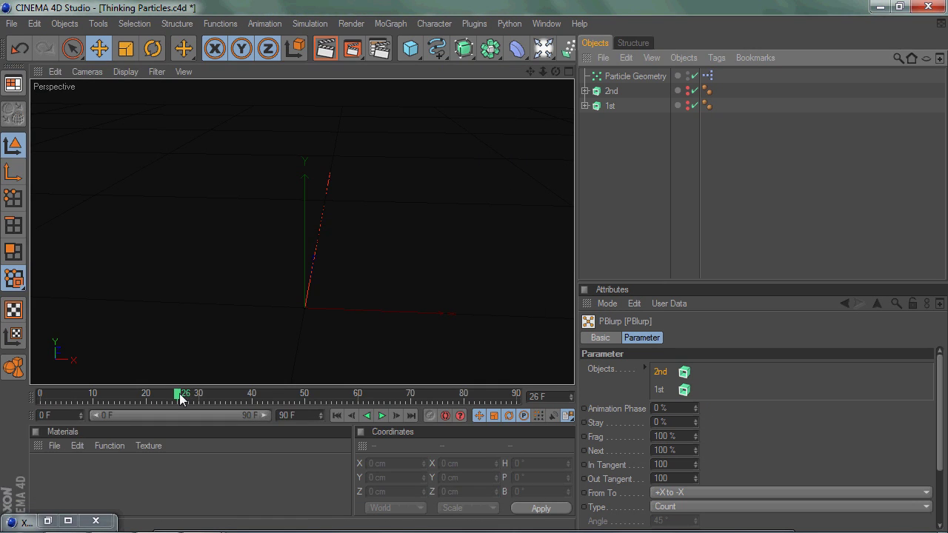
left_click(584, 408)
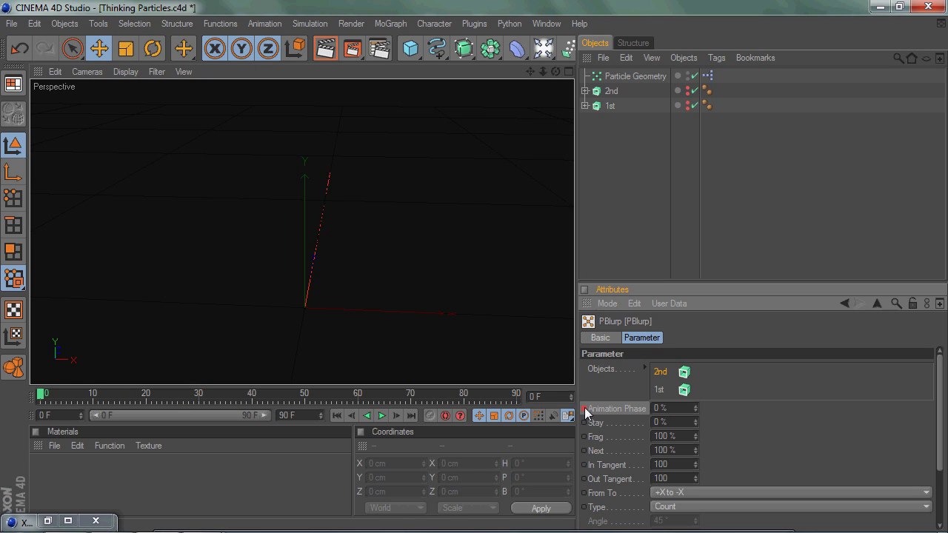
left_click(44, 393)
left_click_drag(44, 393, 516, 394)
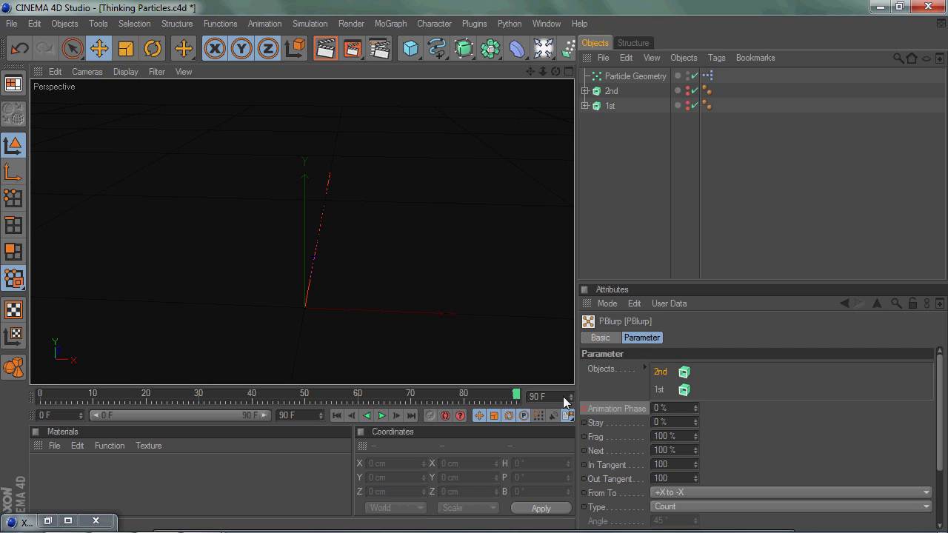
left_click(668, 408)
type("1")
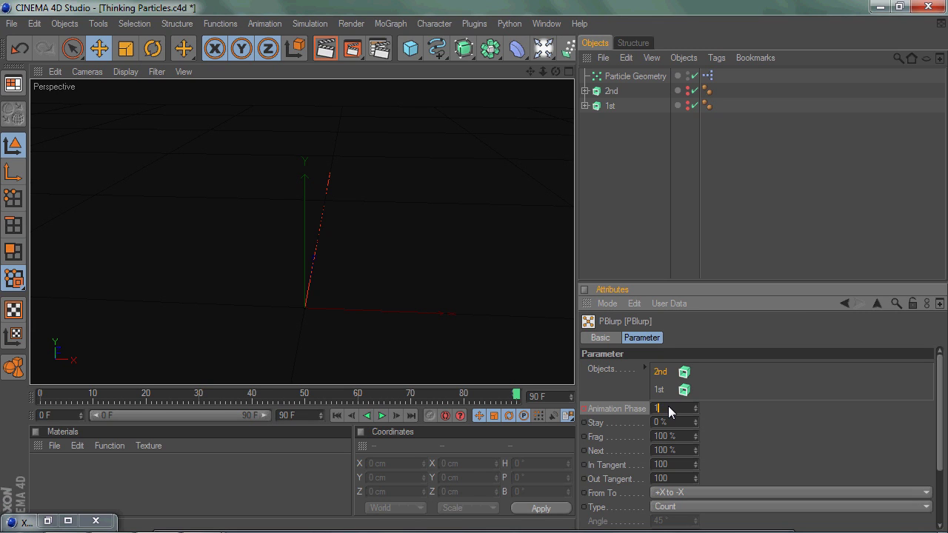
type("00")
Step: Scrub and play the timeline to preview the morph, then save the scene
left_click_drag(516, 394, 172, 395)
left_click(337, 415)
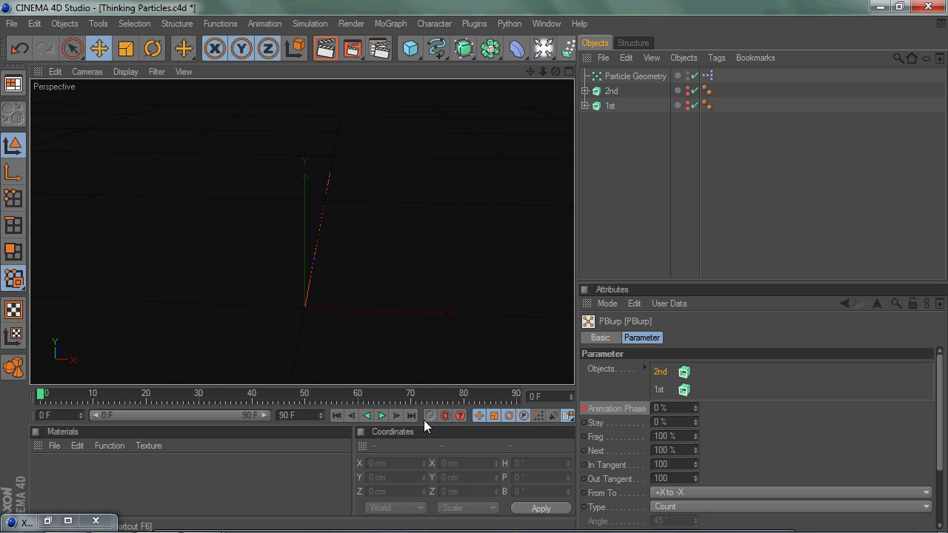
left_click(383, 415)
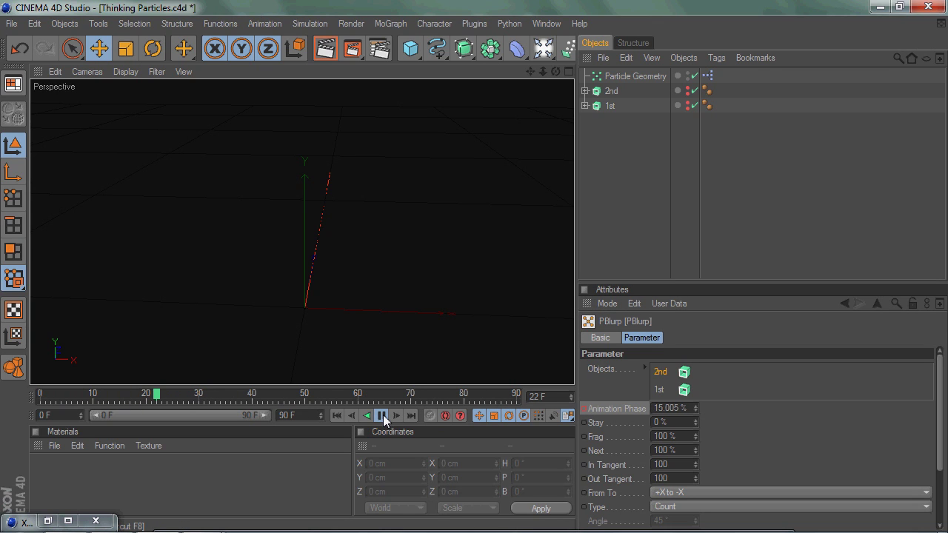
left_click(382, 414)
left_click(12, 23)
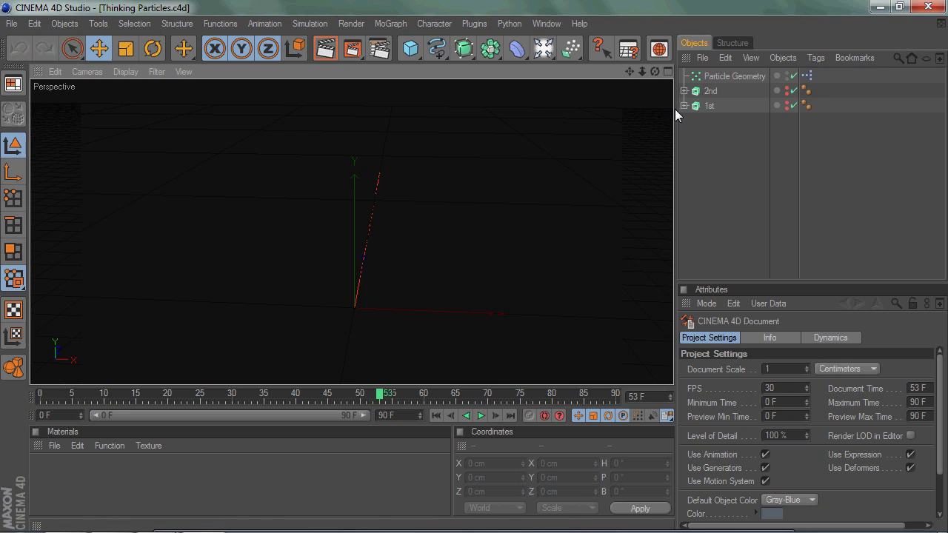
Step: Make the 1st and 2nd extrusions editable polygon objects with C
left_click_drag(675, 108, 579, 102)
left_click(607, 106)
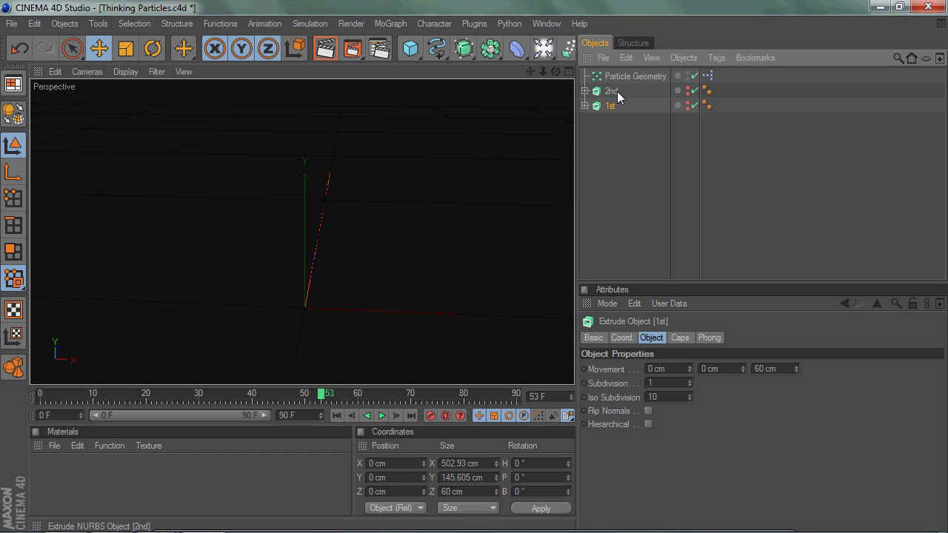
key("c")
left_click(614, 90)
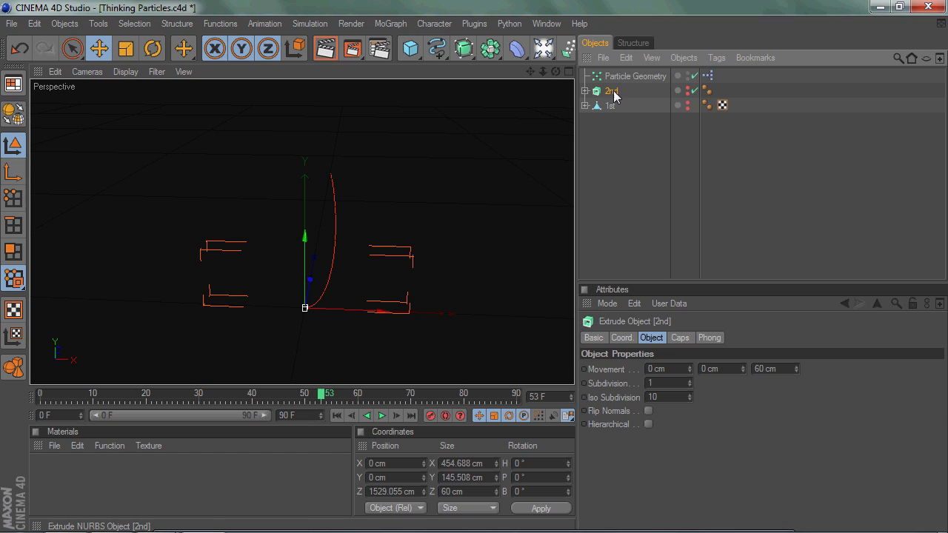
key("c")
left_click(628, 154)
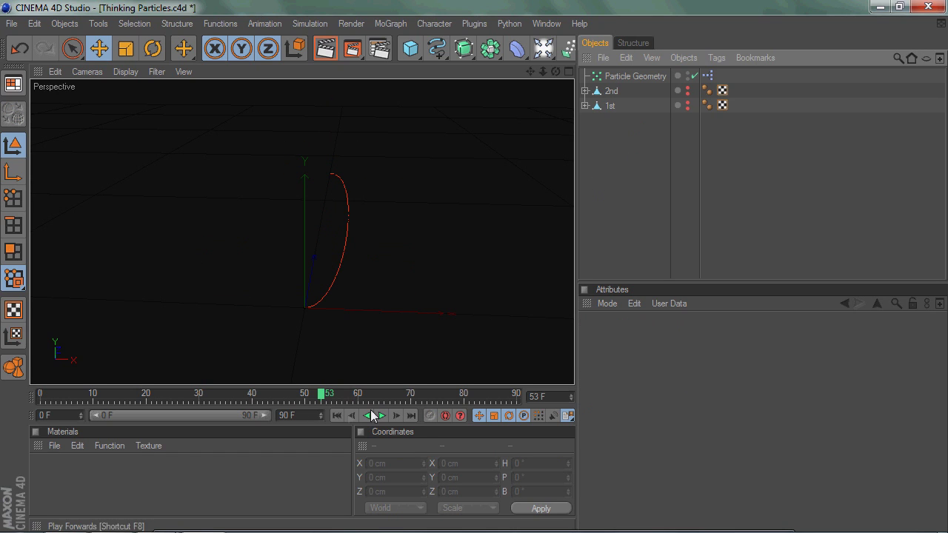
Step: Rewind and play the timeline to watch the particle morph
left_click(335, 415)
left_click(379, 417)
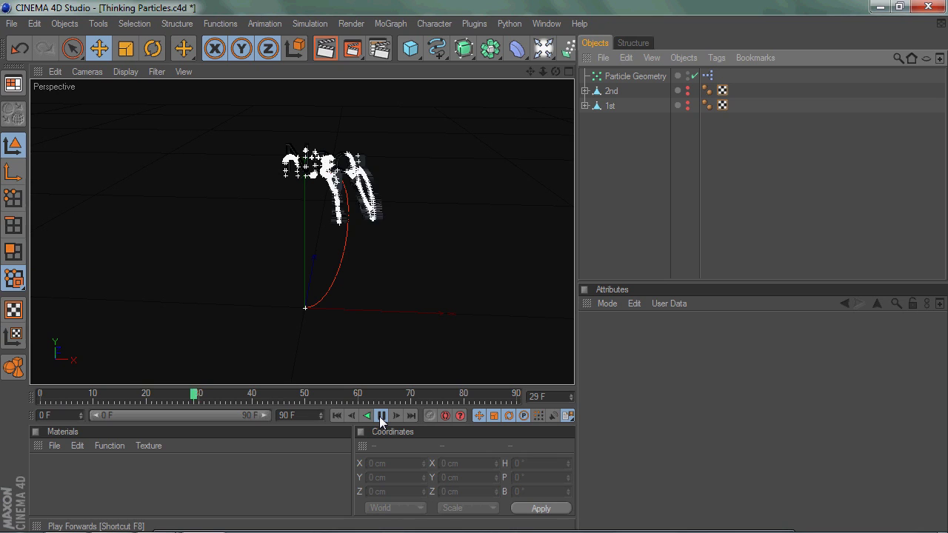
left_click(382, 417)
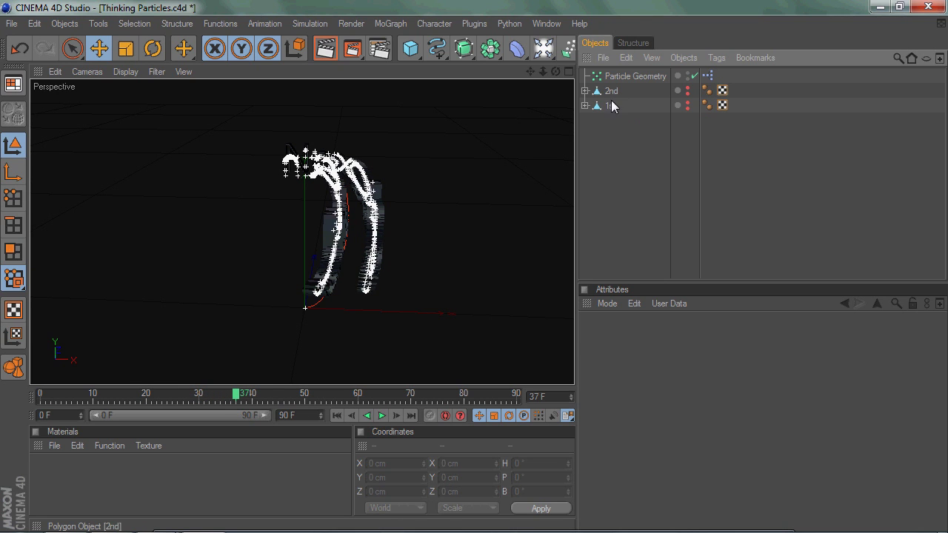
left_click(340, 416)
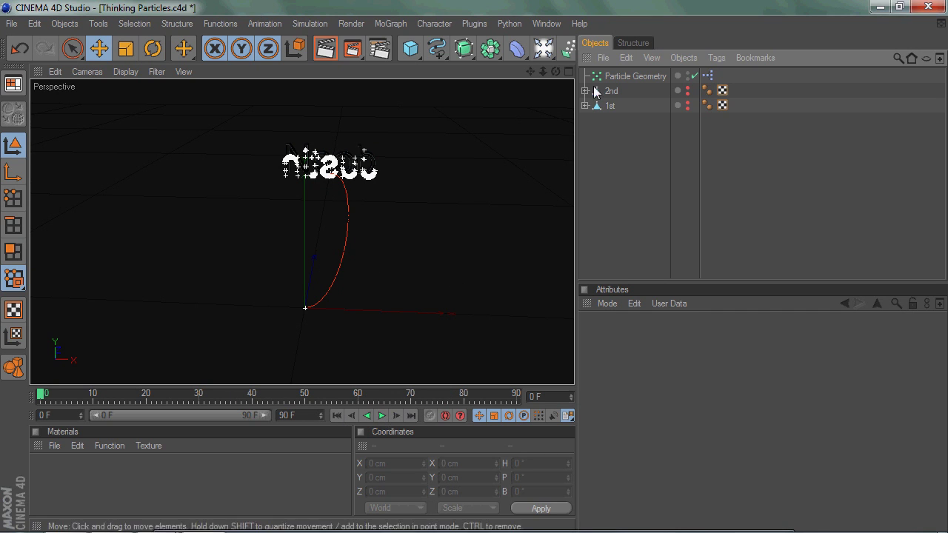
left_click_drag(474, 271, 488, 178, "alt")
left_click(382, 415)
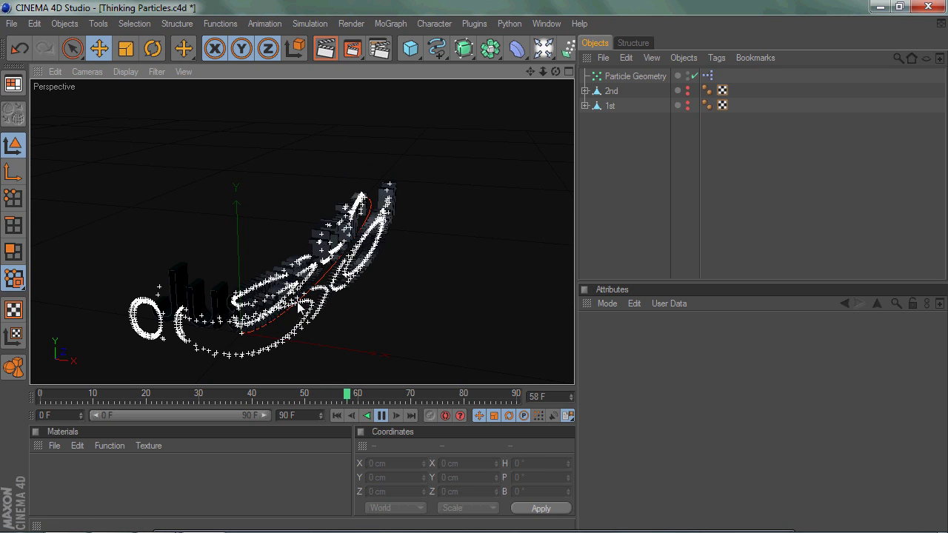
left_click(383, 416)
left_click_drag(554, 72, 474, 268)
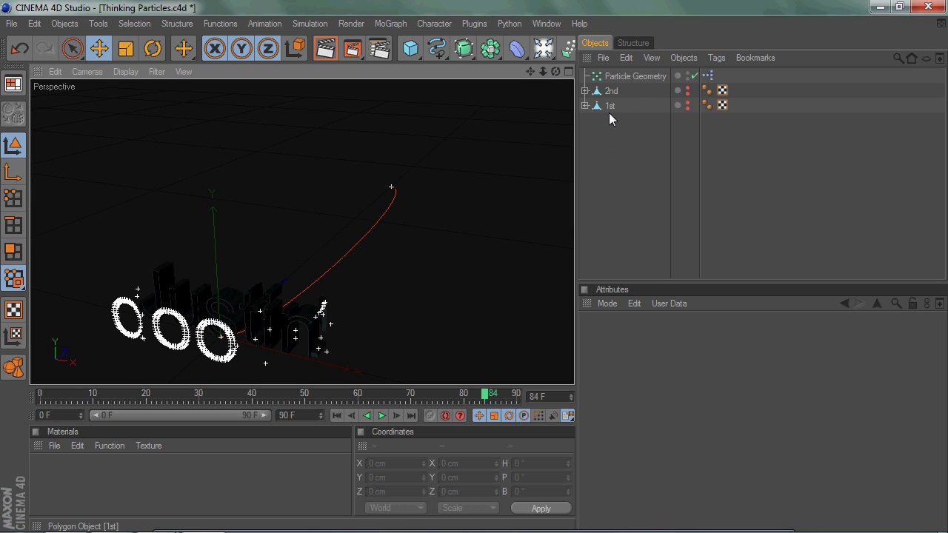
left_click(411, 50)
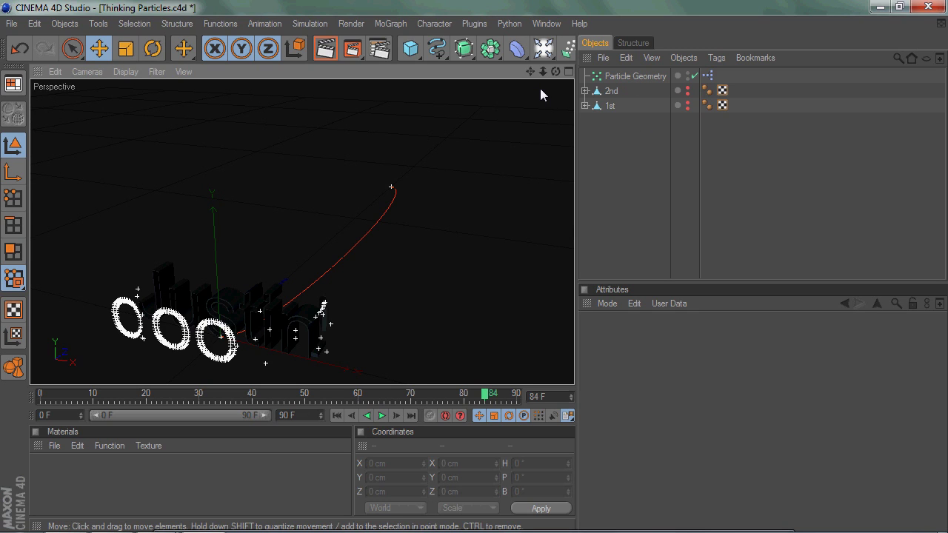
mouse_move(548, 71)
left_mouse_down()
mouse_move(481, 259)
mouse_move(541, 73)
left_mouse_up()
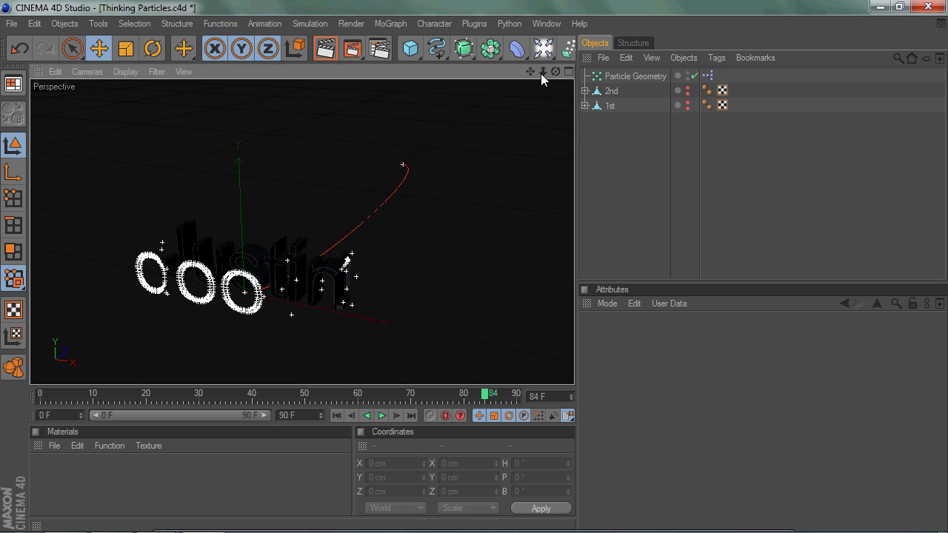
left_click_drag(471, 272, 377, 325, "alt")
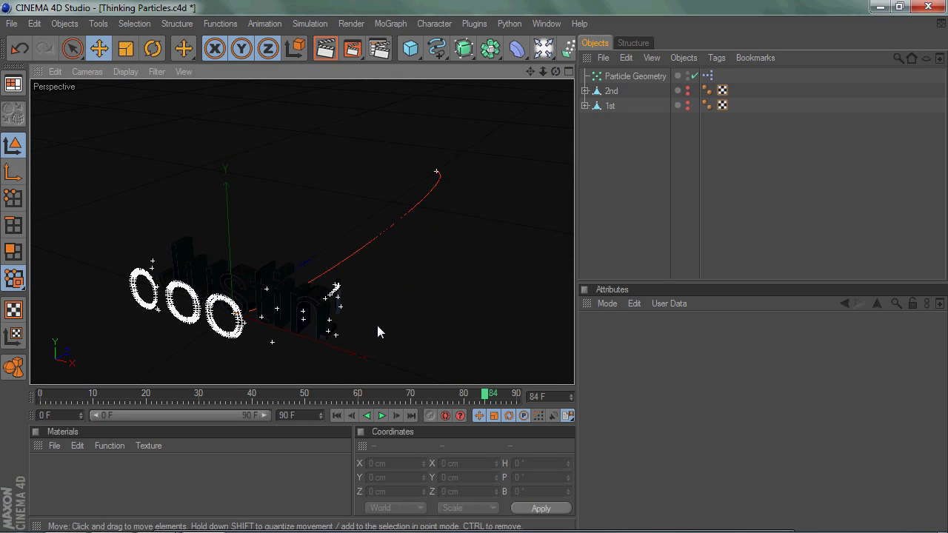
left_click(340, 416)
left_click(382, 415)
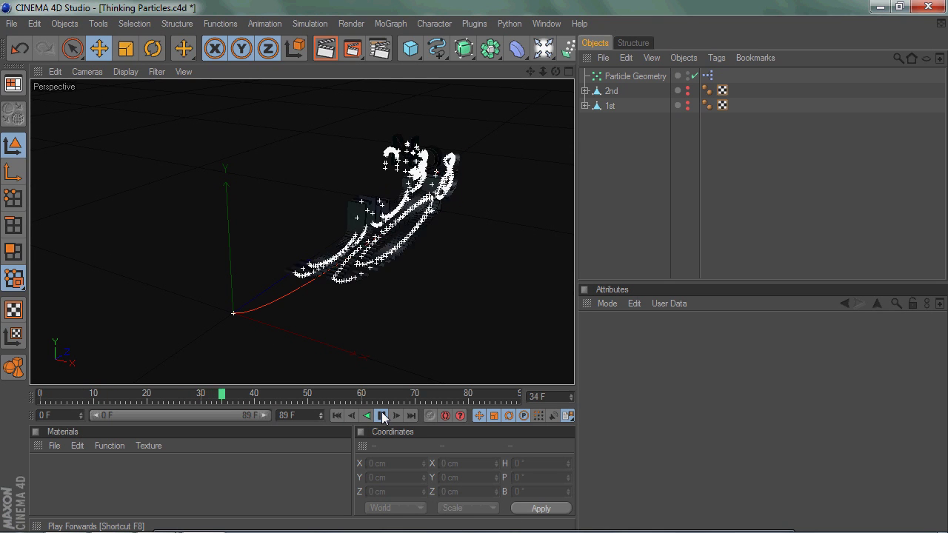
Step: Add a Floor and a Light, raising the light to about Y 2449 cm
left_click(382, 415)
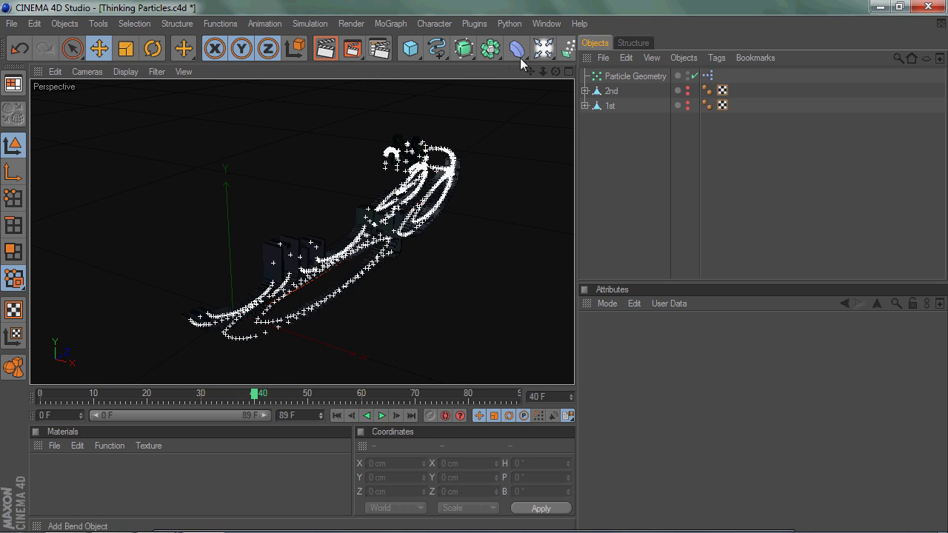
left_click_drag(543, 48, 658, 169)
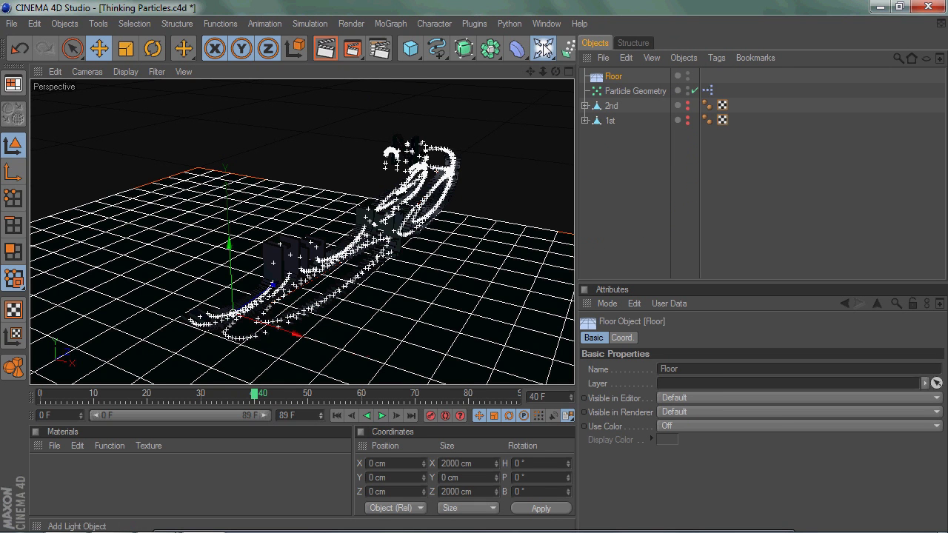
left_click(543, 49)
mouse_move(234, 252)
left_mouse_down()
mouse_move(477, 255)
mouse_move(479, 247)
mouse_move(475, 274)
left_mouse_up()
left_click_drag(544, 6, 546, 3)
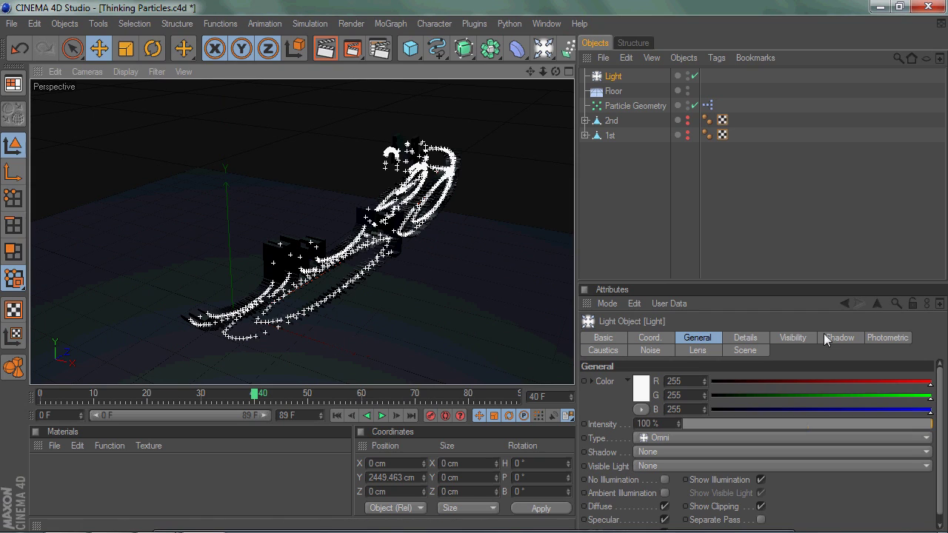
Step: Set the light's shadow to Shadow Maps (Soft) and render the active view
left_click(840, 338)
left_click(674, 381)
left_click(680, 411)
left_click(320, 57)
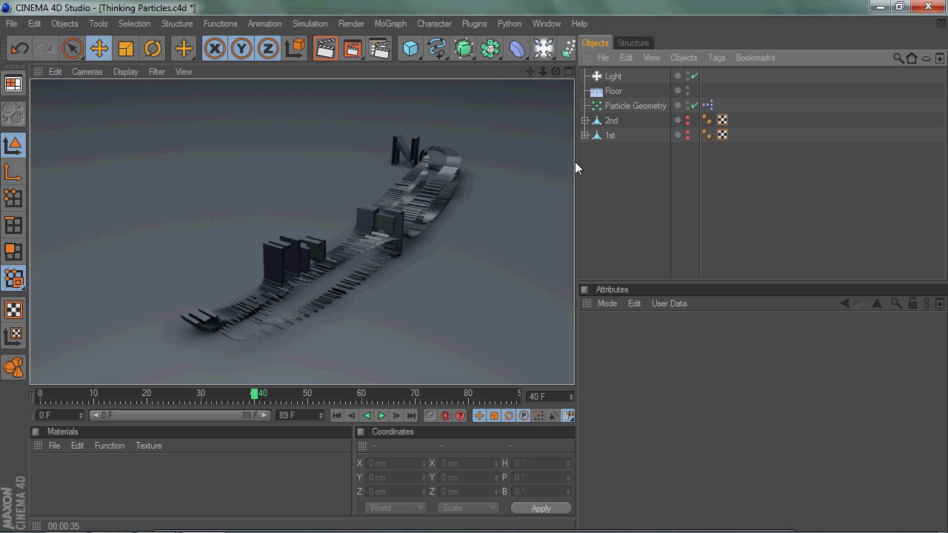
Step: Dismiss the render and orbit, pan and zoom around the frame-40 particle lettering above the floor
left_click(602, 163)
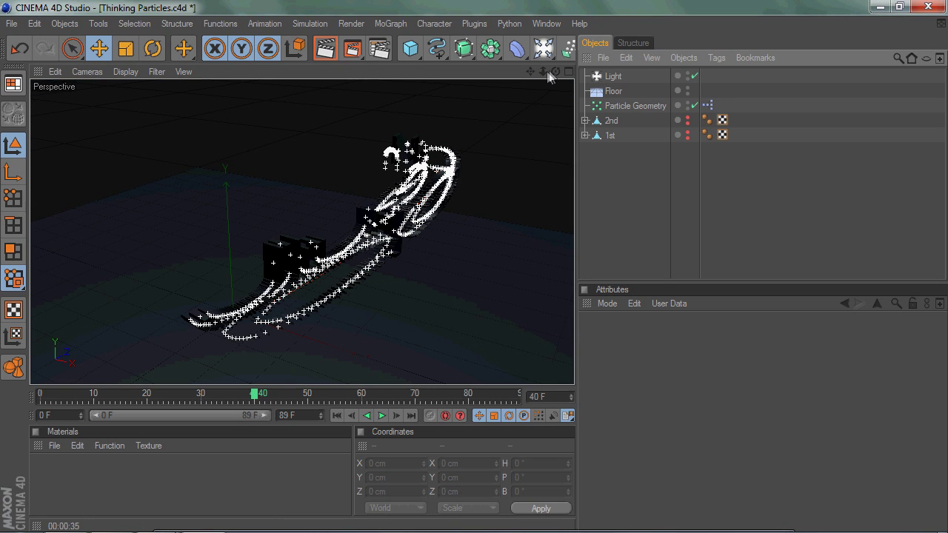
mouse_move(550, 73)
left_mouse_down()
mouse_move(478, 270)
mouse_move(535, 73)
mouse_move(474, 274)
mouse_move(557, 70)
left_mouse_up()
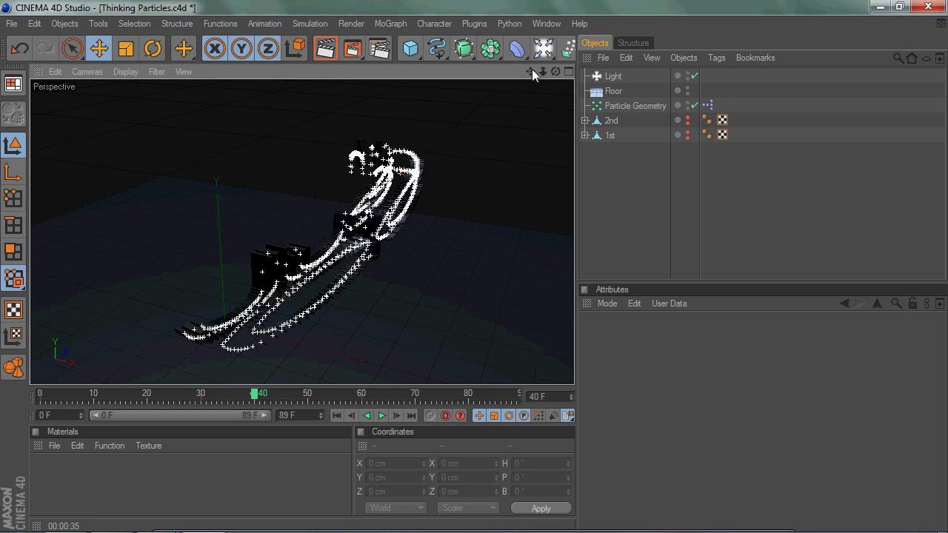
left_click_drag(532, 68, 474, 266)
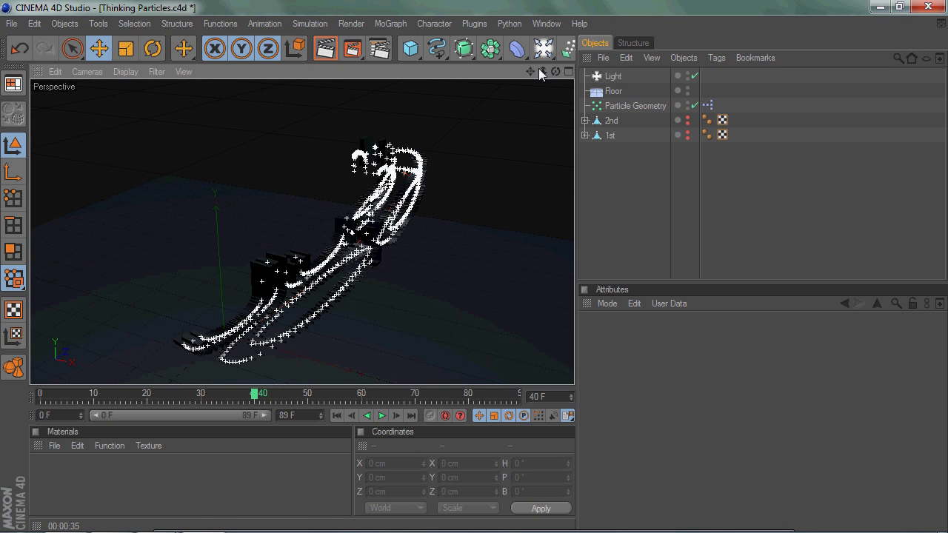
mouse_move(539, 69)
left_mouse_down()
mouse_move(475, 268)
mouse_move(531, 69)
left_mouse_up()
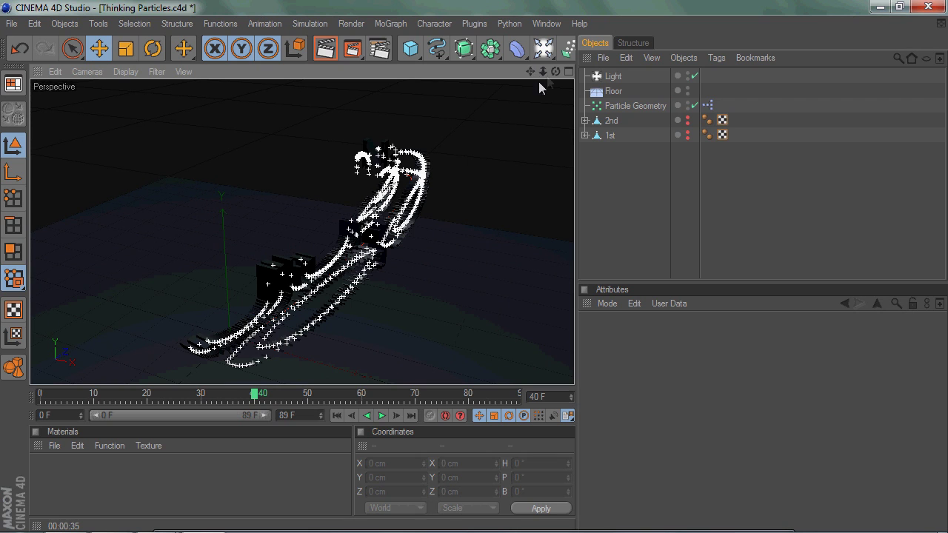
left_click_drag(555, 71, 309, 53)
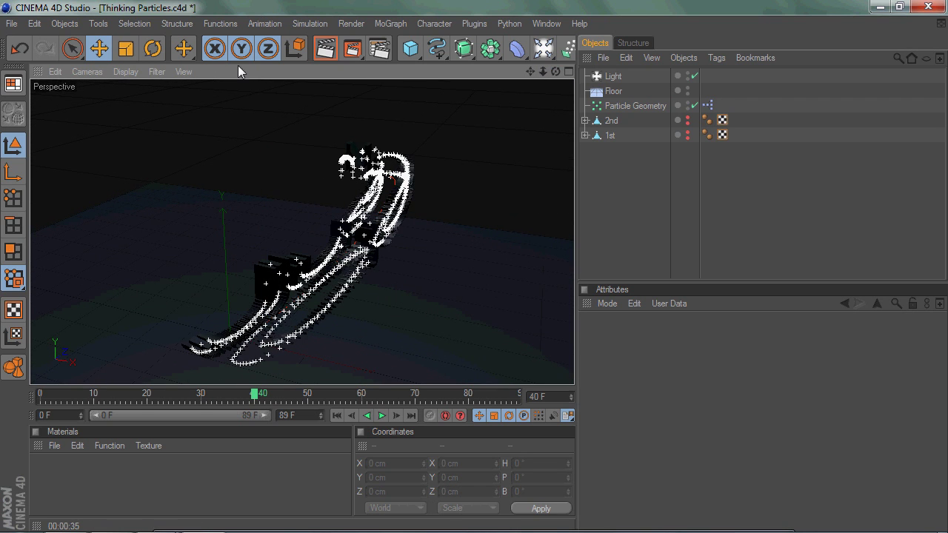